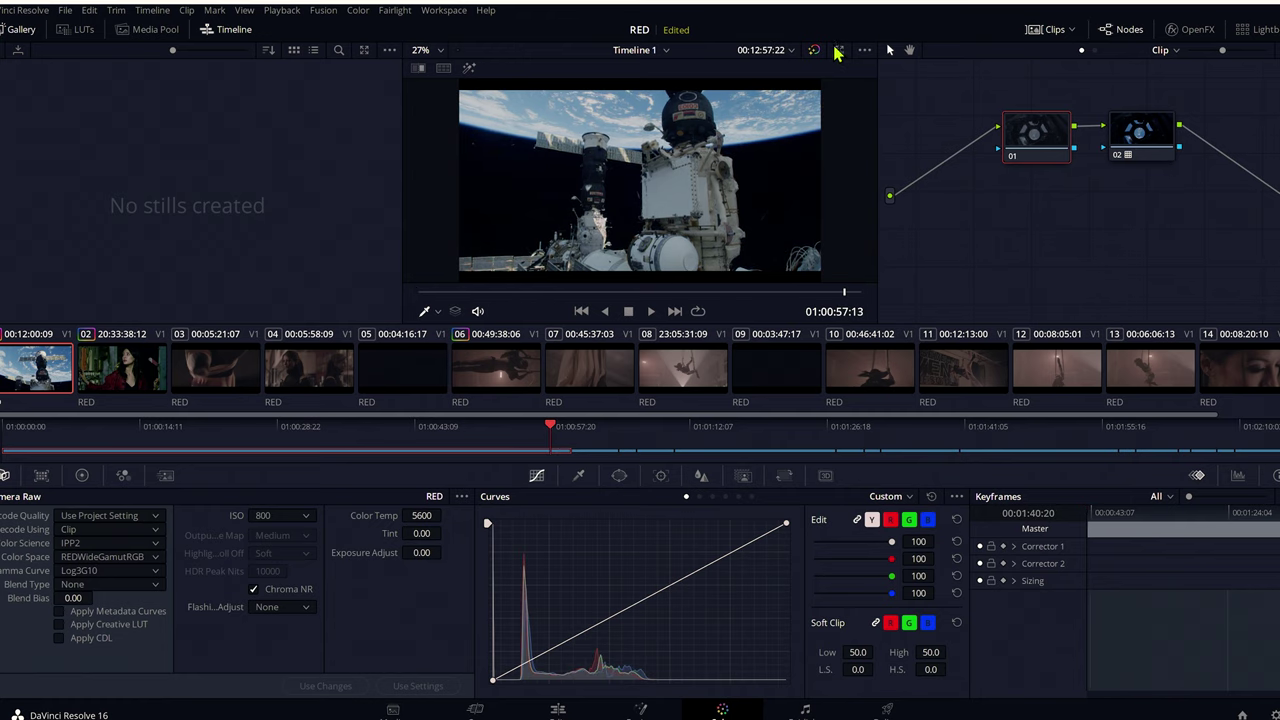
# Enlarge the viewer, zoom deep into the dark sky beside the space station and set the clip's ISO to 6400
pyautogui.click(839, 50)
pyautogui.scroll(5, 420, 266)
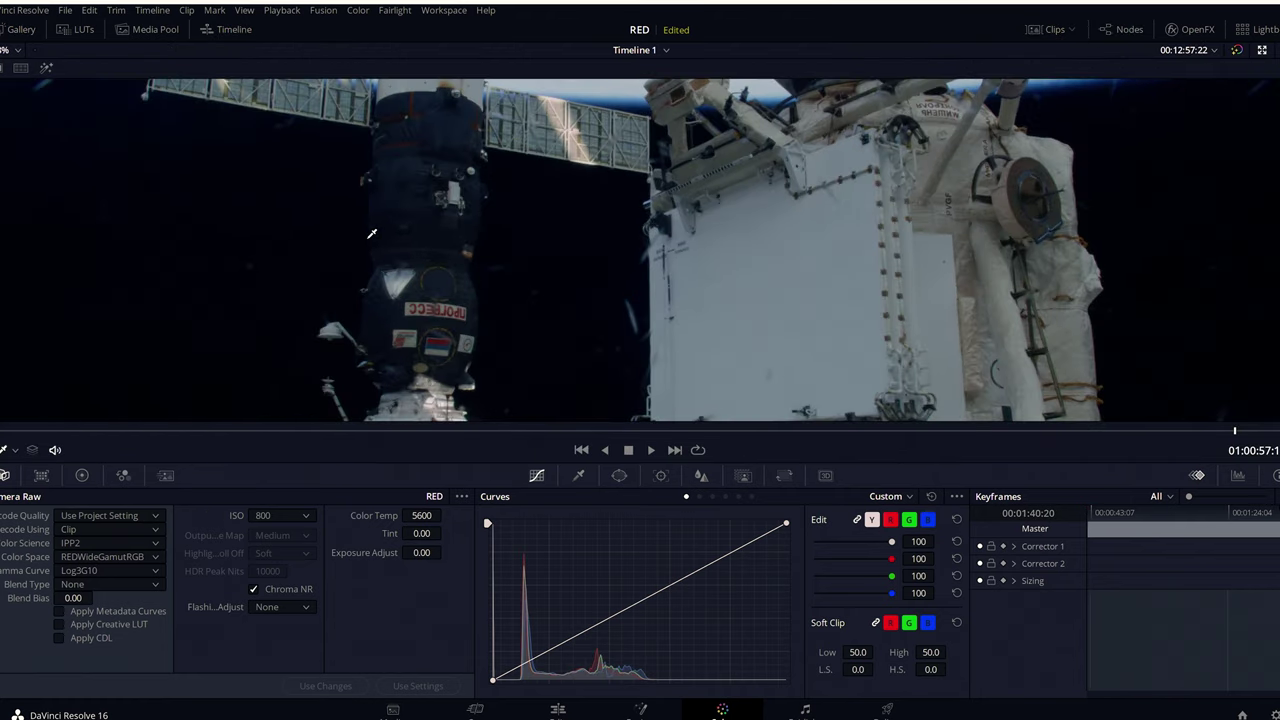
pyautogui.scroll(5, 266, 234)
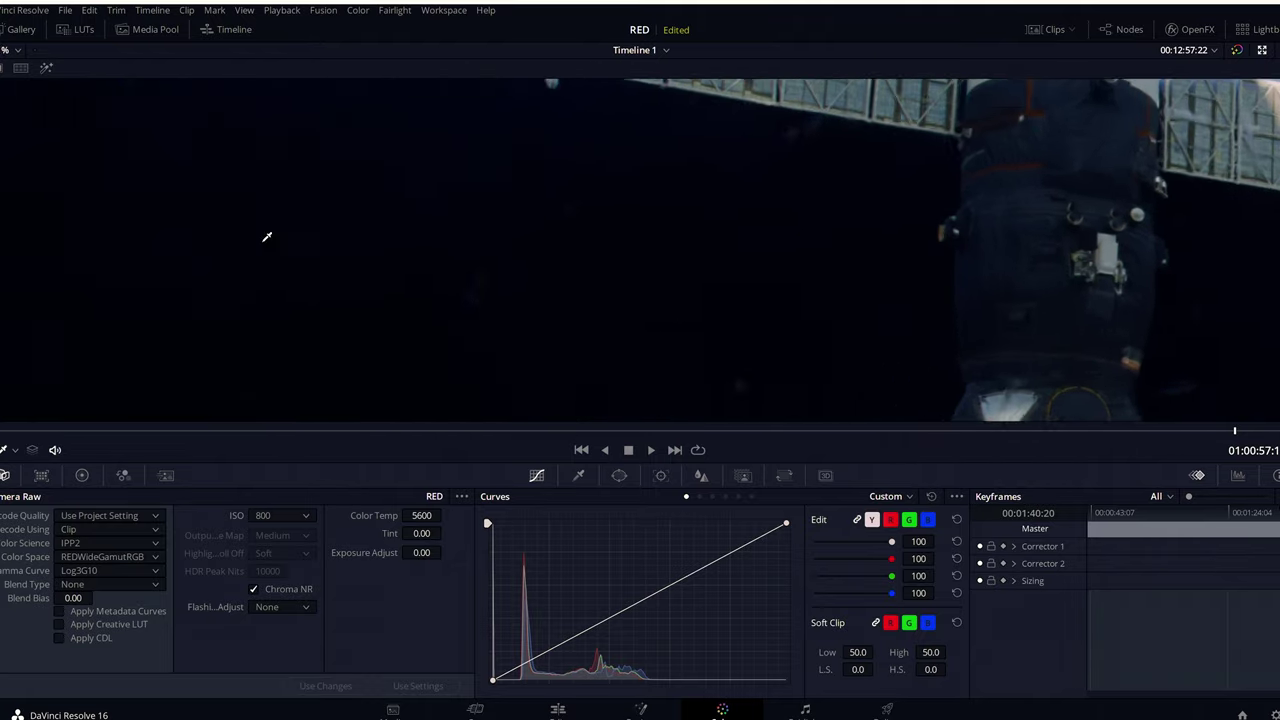
pyautogui.scroll(3, 668, 294)
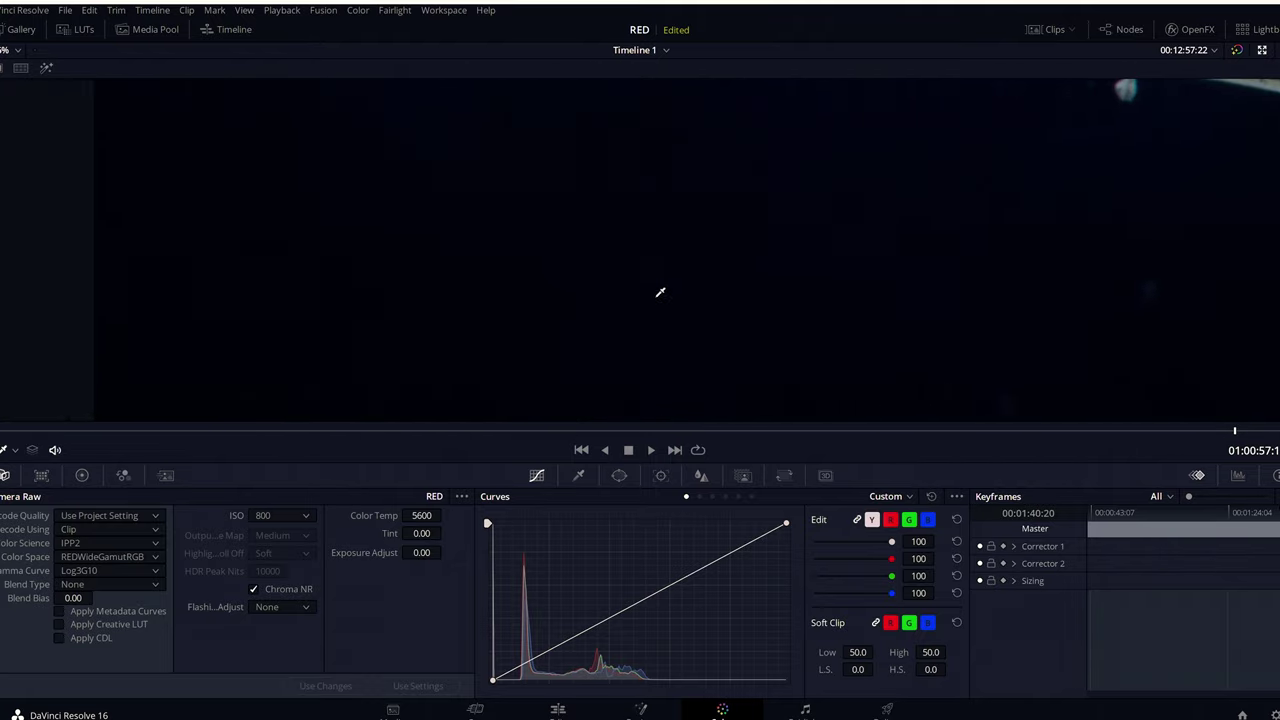
pyautogui.click(296, 516)
pyautogui.click(268, 654)
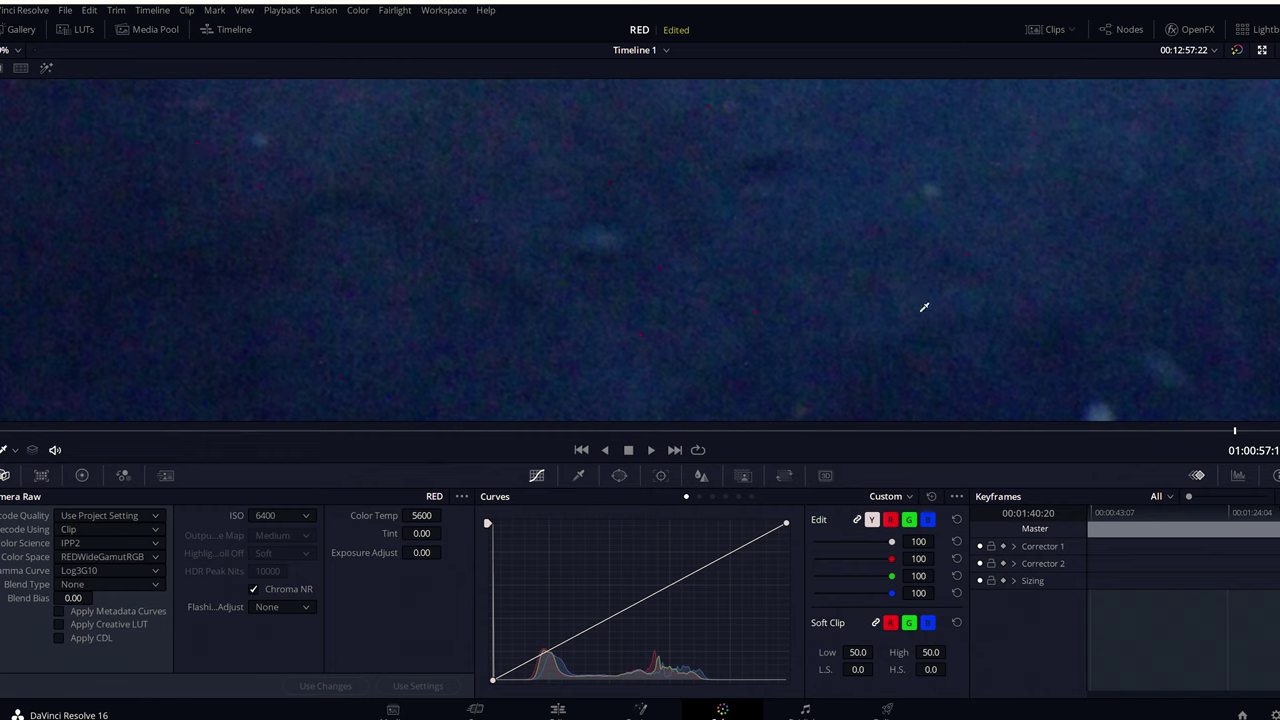
# Compare Flashing Pixel Adjust set to High and to None on the zoomed-in noisy image, leaving it on None
pyautogui.click(287, 607)
pyautogui.click(284, 677)
pyautogui.moveTo(511, 210); pyautogui.dragTo(763, 188)
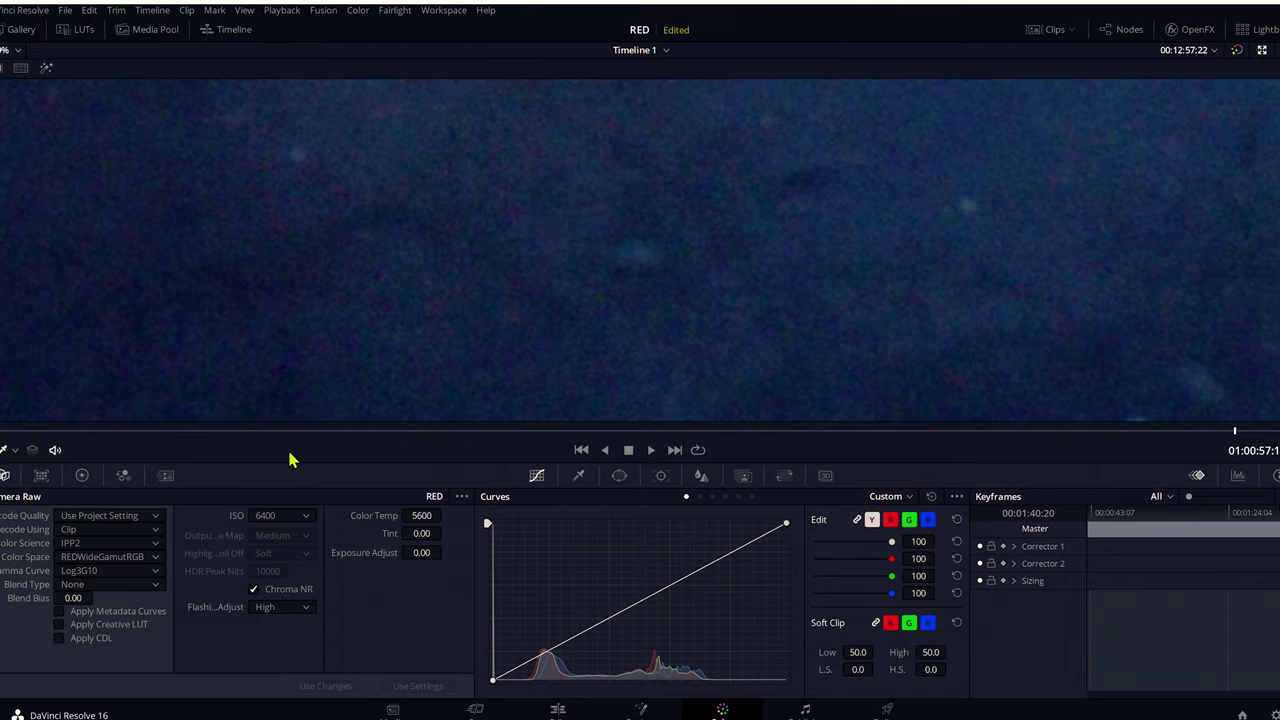
pyautogui.click(296, 614)
pyautogui.click(290, 625)
pyautogui.click(294, 607)
pyautogui.click(288, 673)
pyautogui.click(306, 609)
pyautogui.click(294, 626)
# Return the viewer to its normal size with the whole frame fitted, and set the clip's ISO to 800
pyautogui.click(1262, 49)
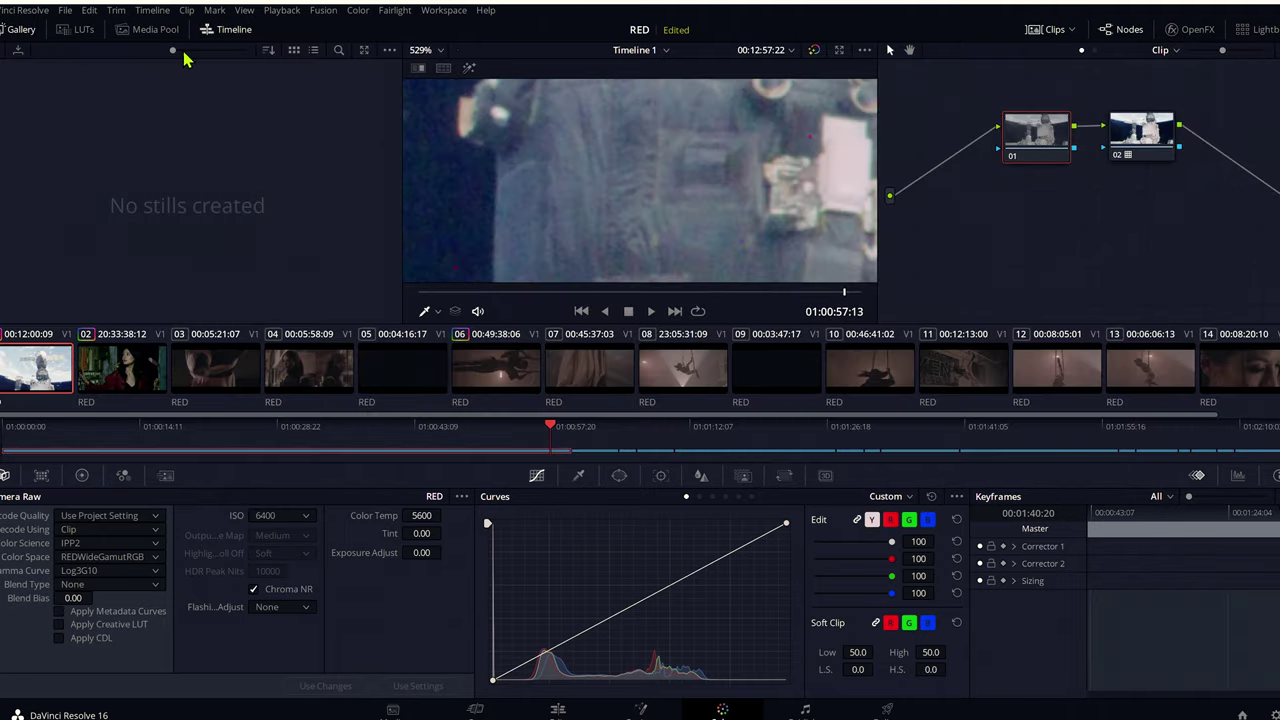
pyautogui.click(428, 50)
pyautogui.click(432, 70)
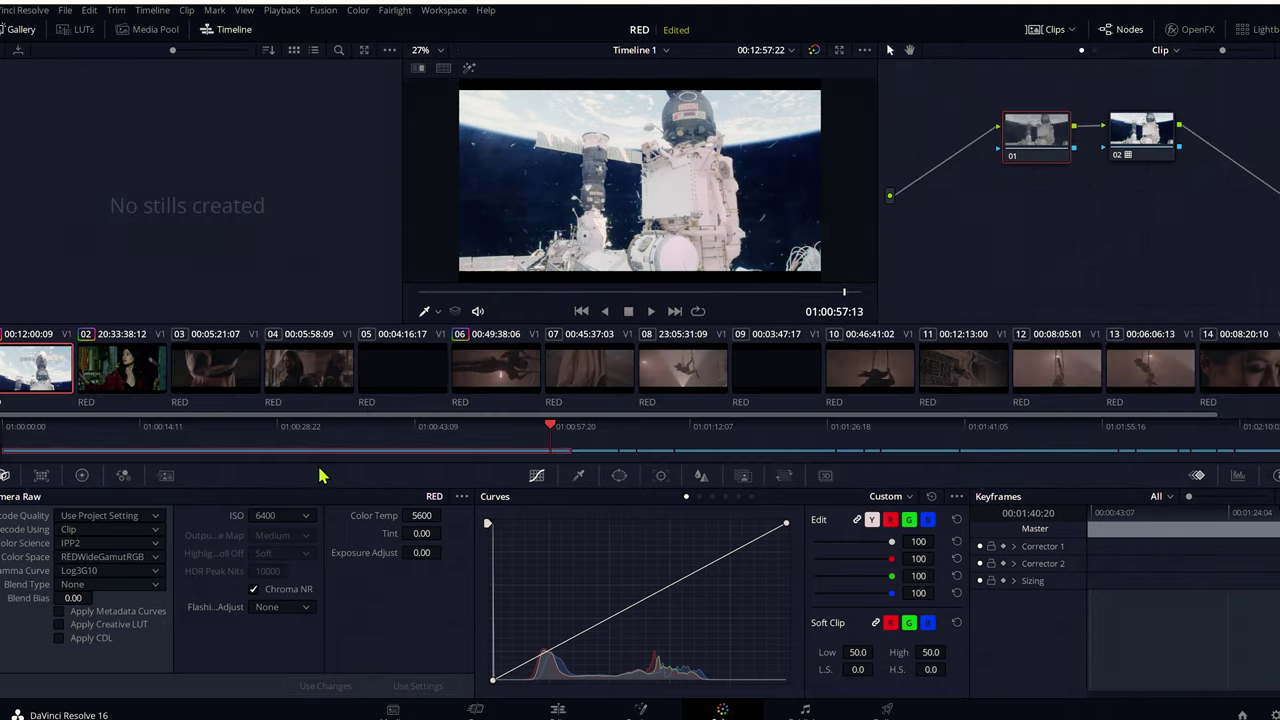
pyautogui.click(300, 516)
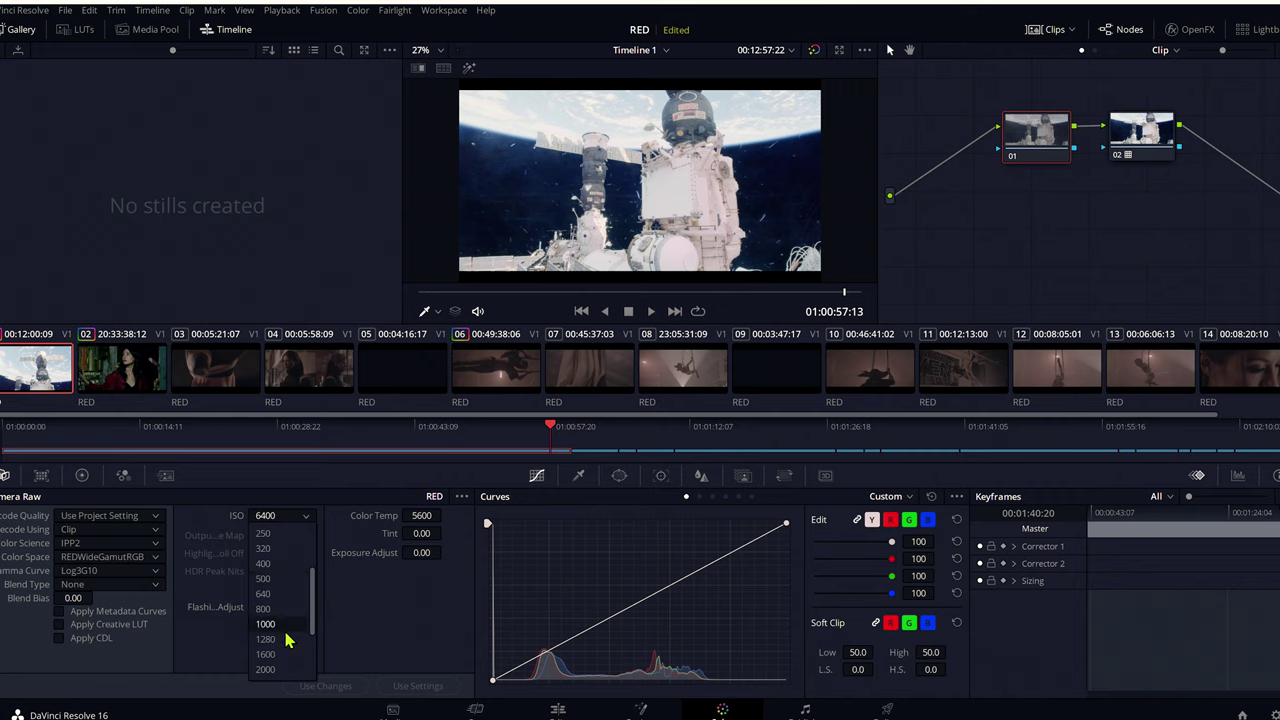
pyautogui.click(286, 608)
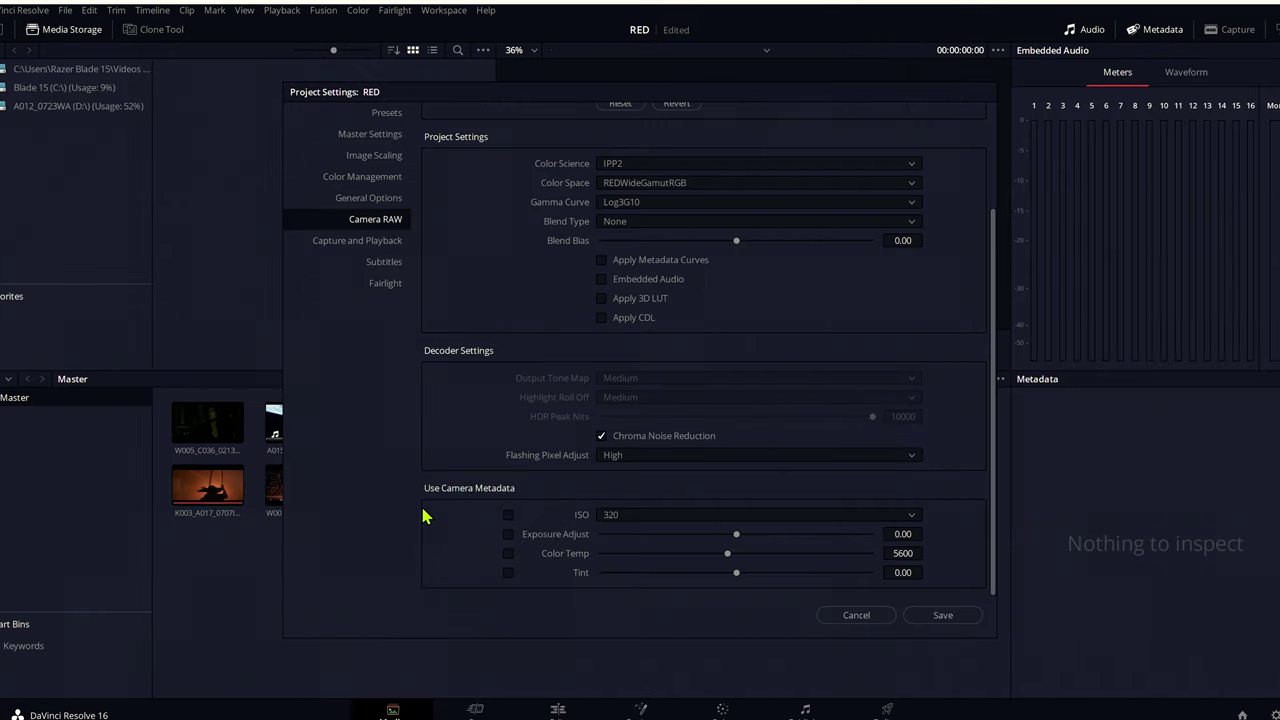
# Enable camera metadata for ISO, Exposure Adjust, Color Temp and Tint in the project's Camera RAW settings and save them
pyautogui.click(508, 514)
pyautogui.click(508, 534)
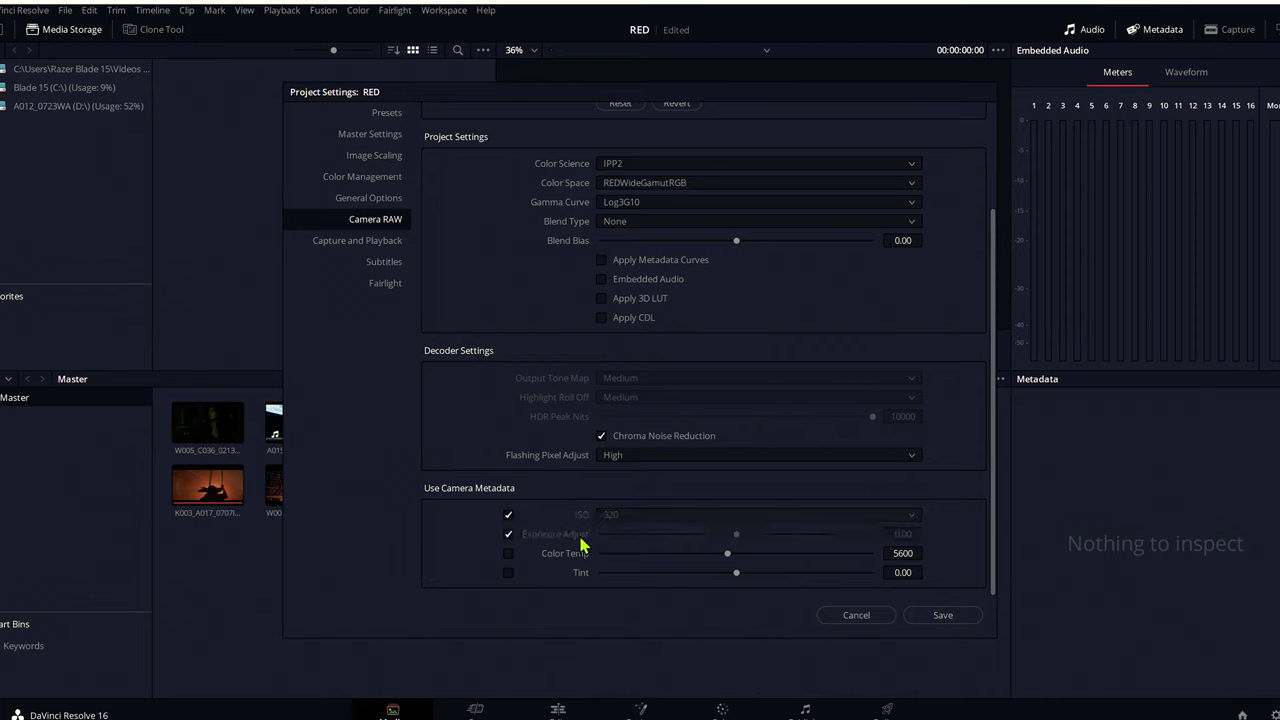
pyautogui.click(508, 554)
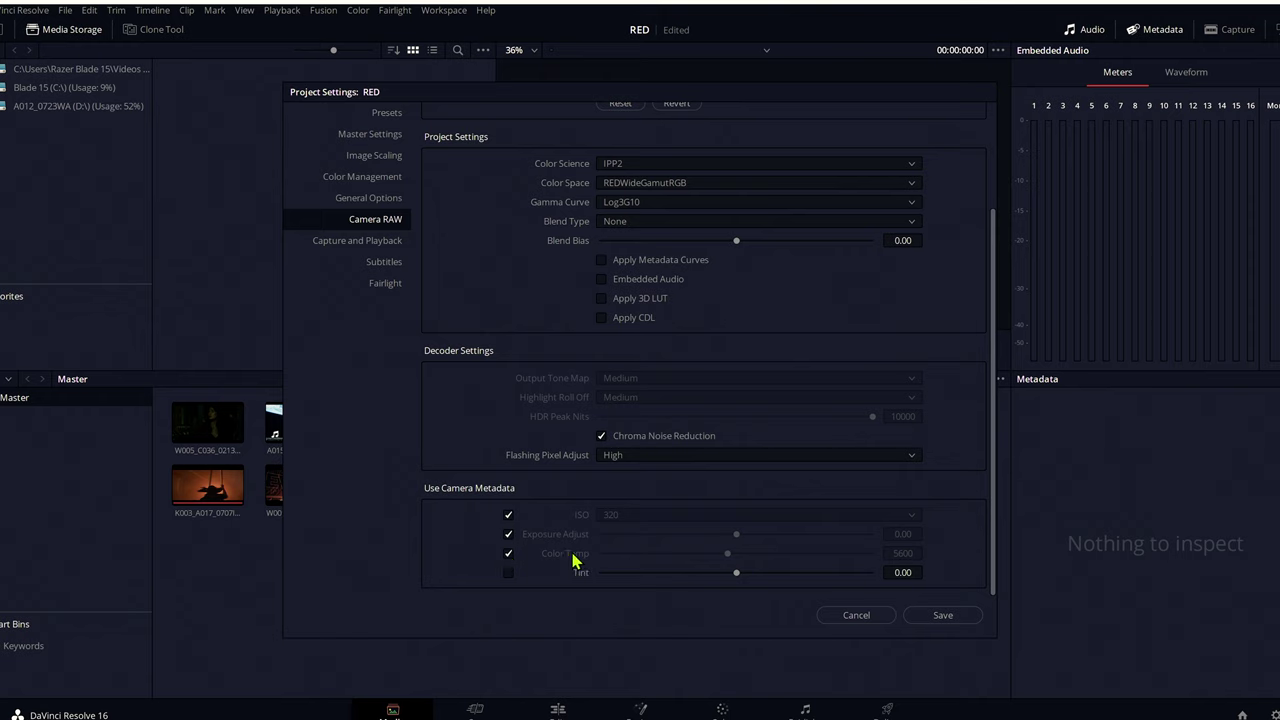
pyautogui.click(509, 574)
pyautogui.click(943, 618)
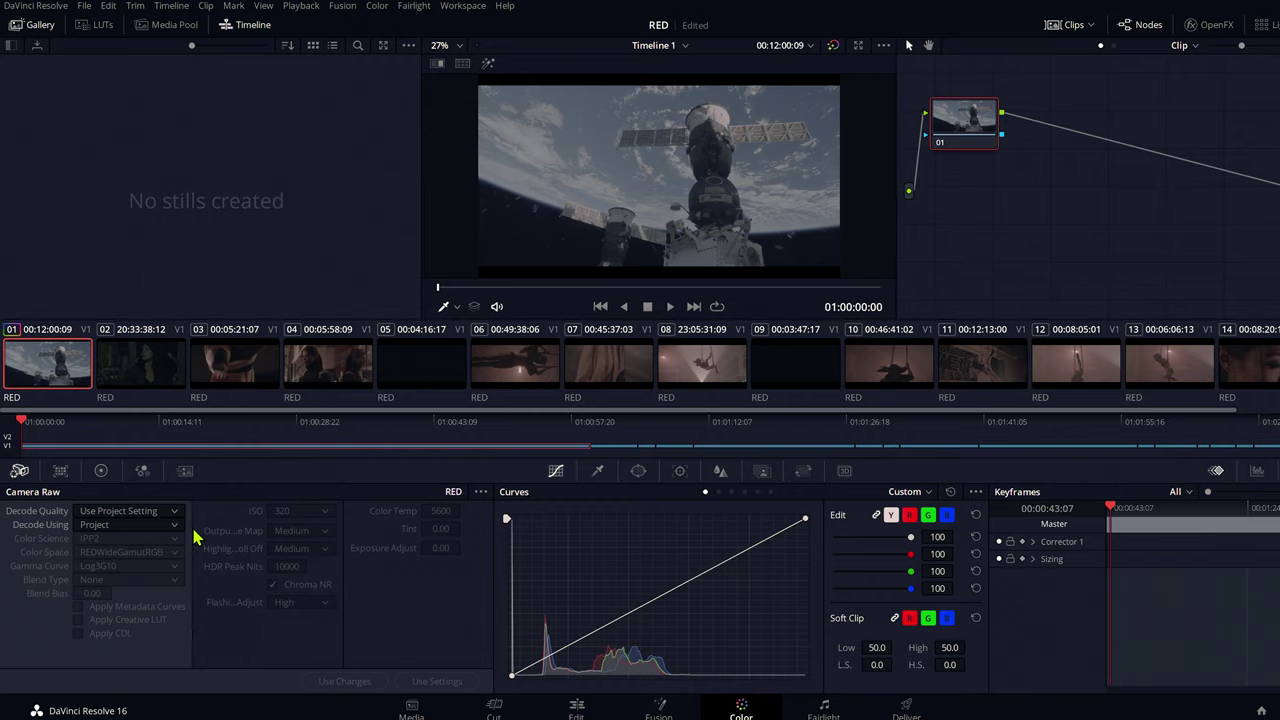
# Save the current project settings as a new preset named RED
pyautogui.hotkey('shift', '9')
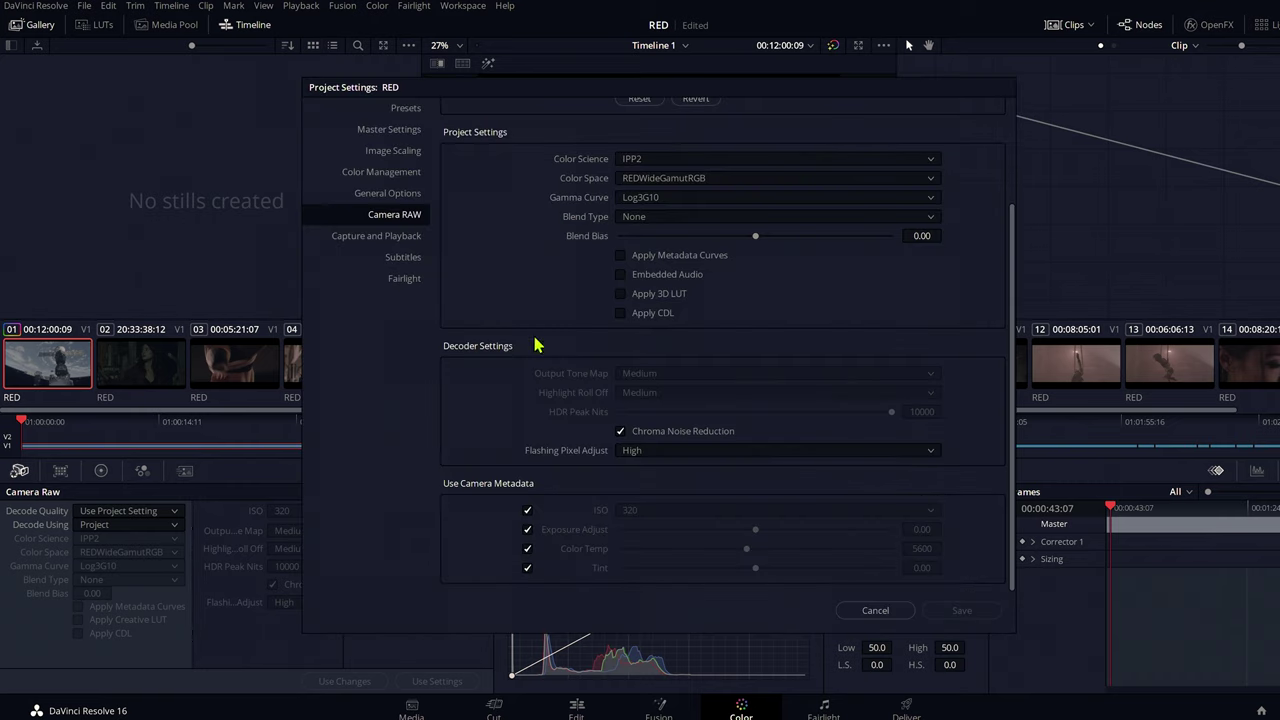
pyautogui.click(406, 109)
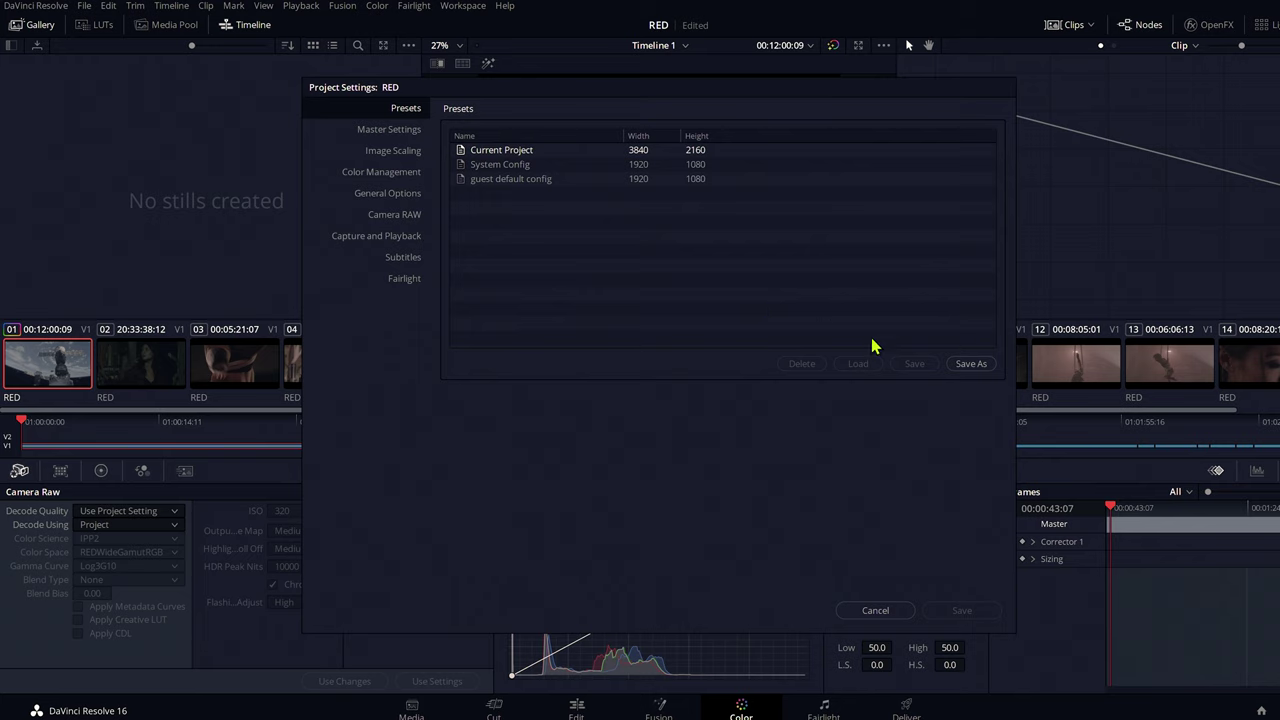
pyautogui.click(971, 364)
pyautogui.write('RED')
pyautogui.press('Return')
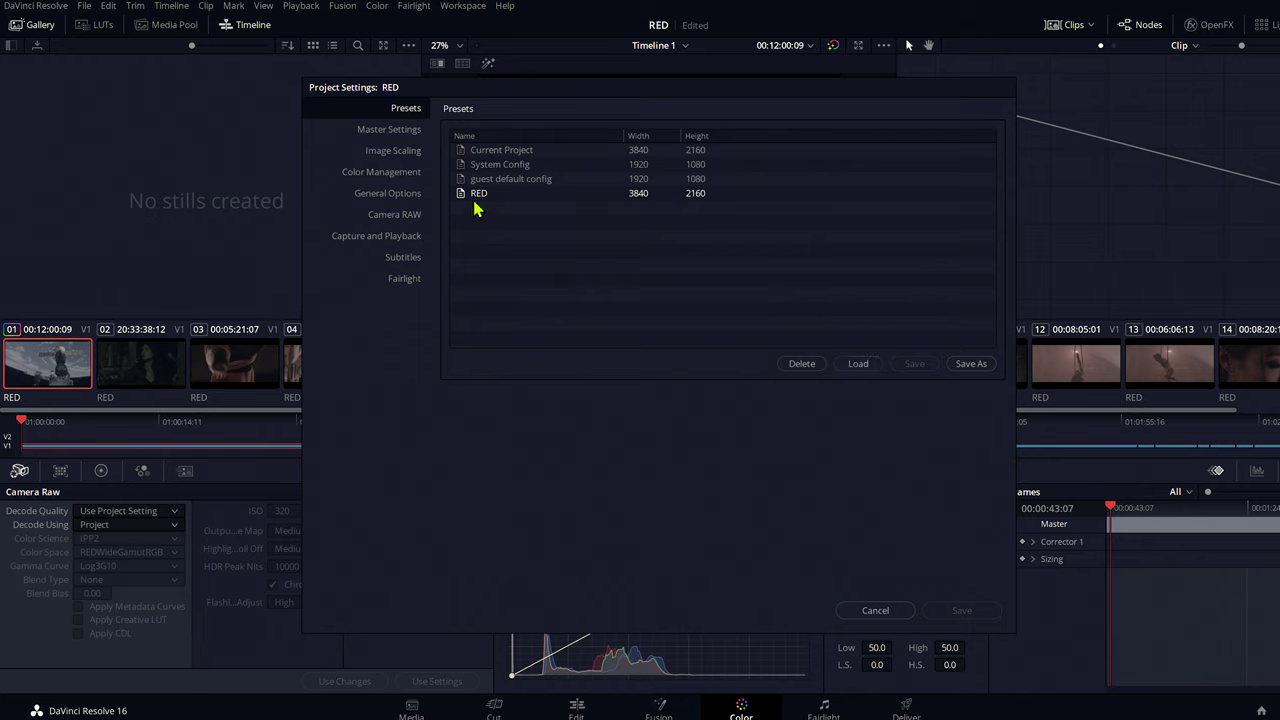
# Save the RED preset as the user default config and load it into the current project
pyautogui.rightClick(476, 202)
pyautogui.press('Escape')
pyautogui.rightClick(479, 200)
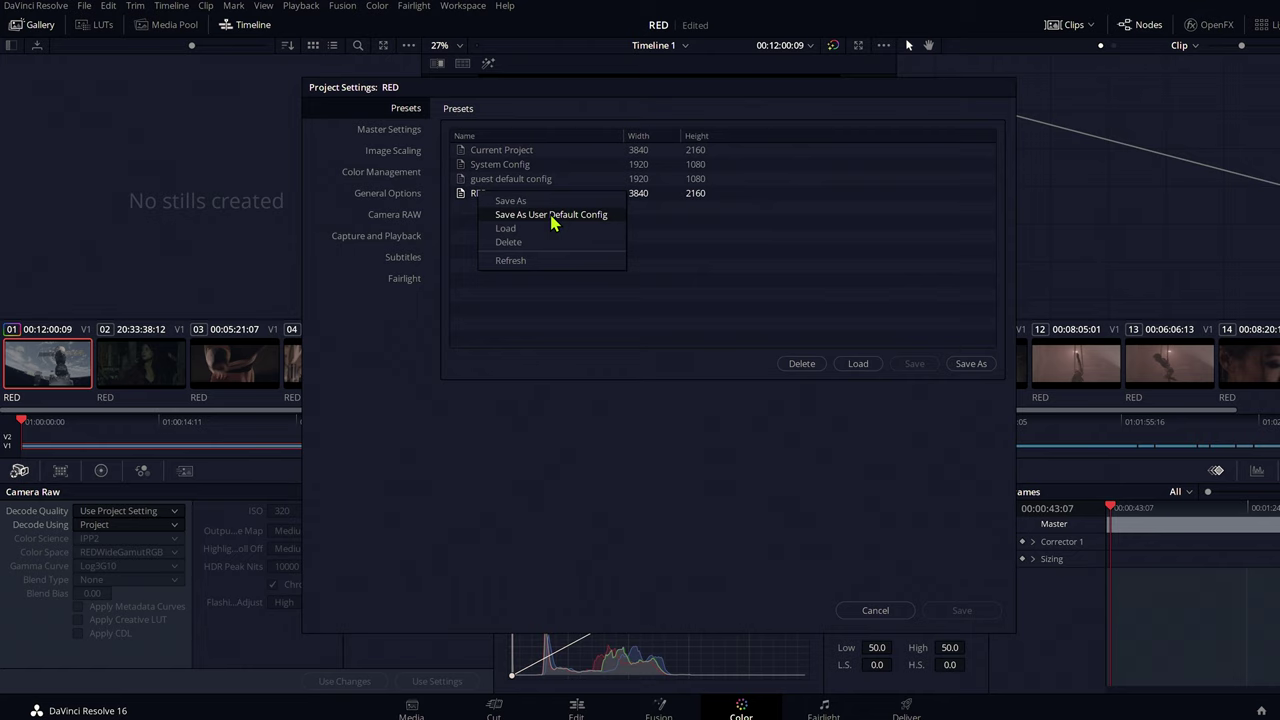
pyautogui.click(600, 216)
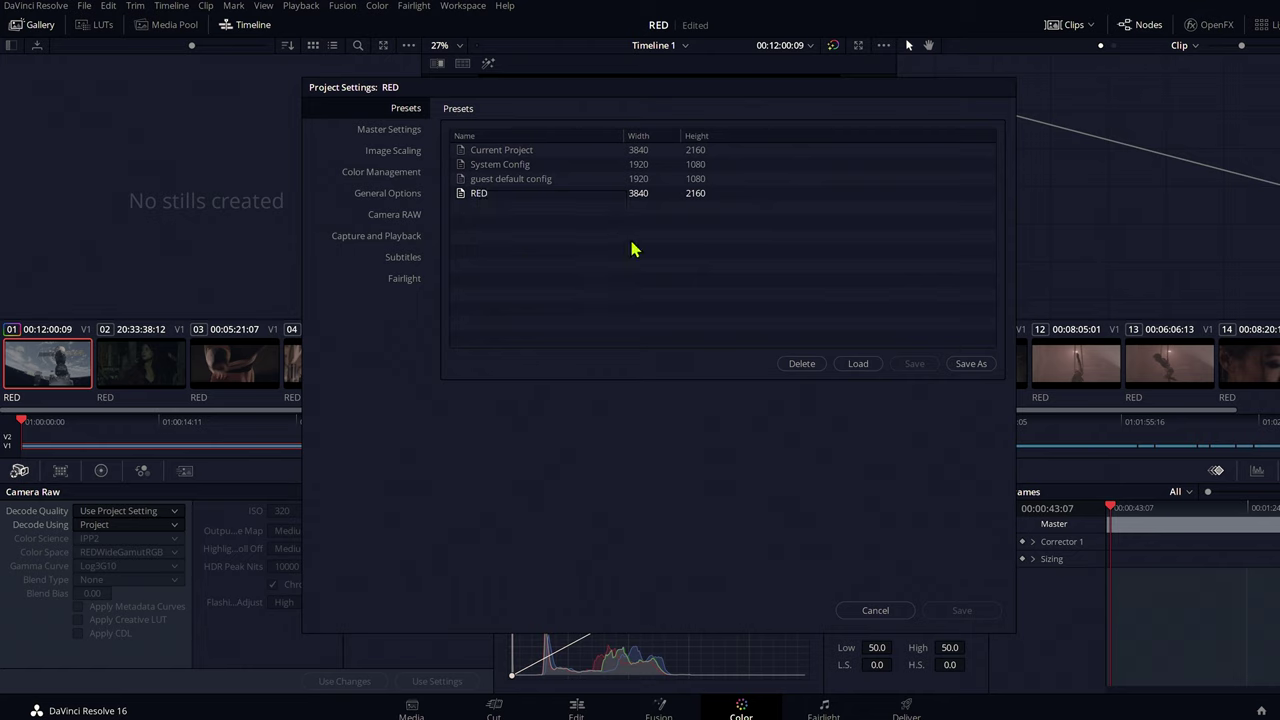
pyautogui.click(853, 363)
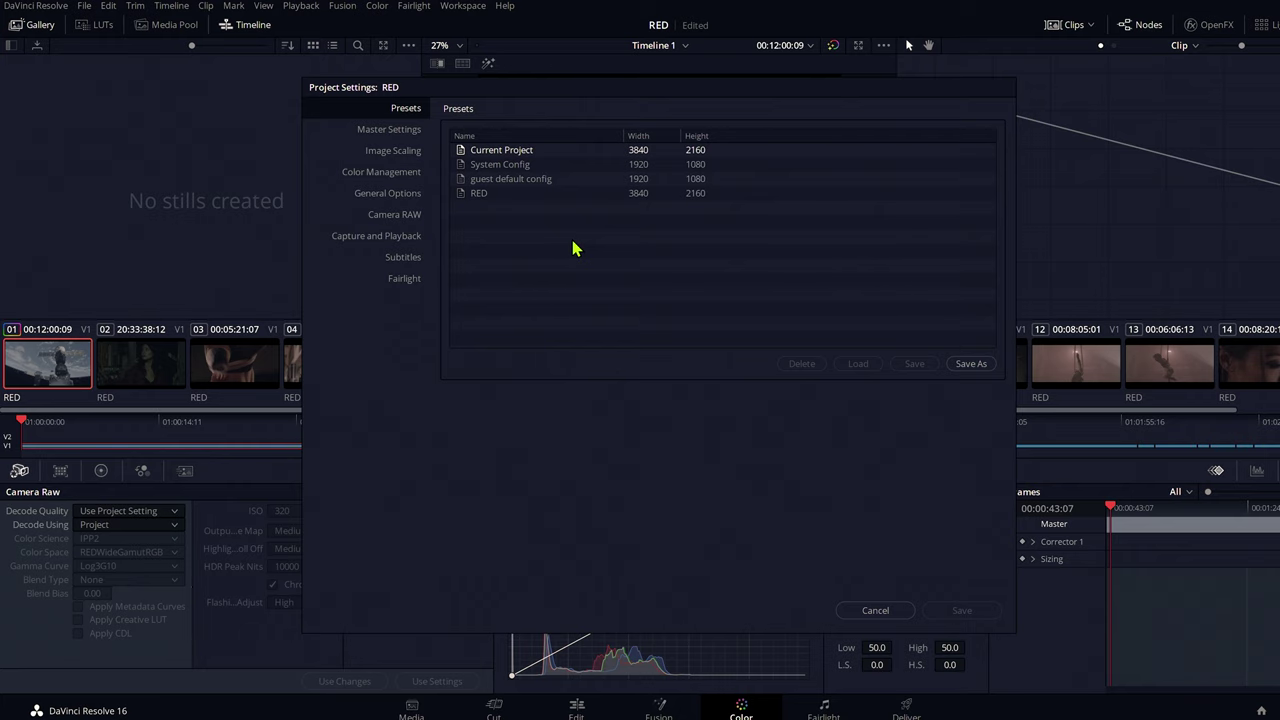
pyautogui.click(872, 610)
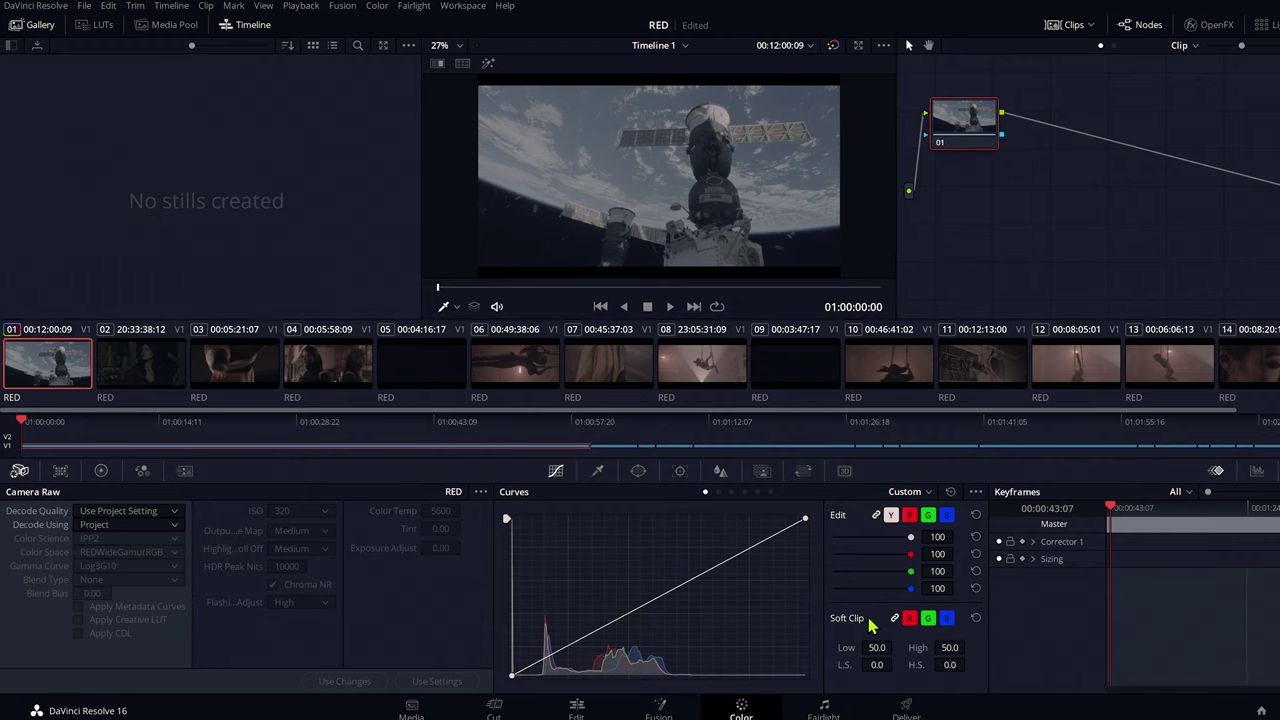
# Switch to REDCINE-X PRO and start an IPP2 LUT with color space REC 709 and gamma curve BT1886
pyautogui.hotkey('alt', 'Tab')
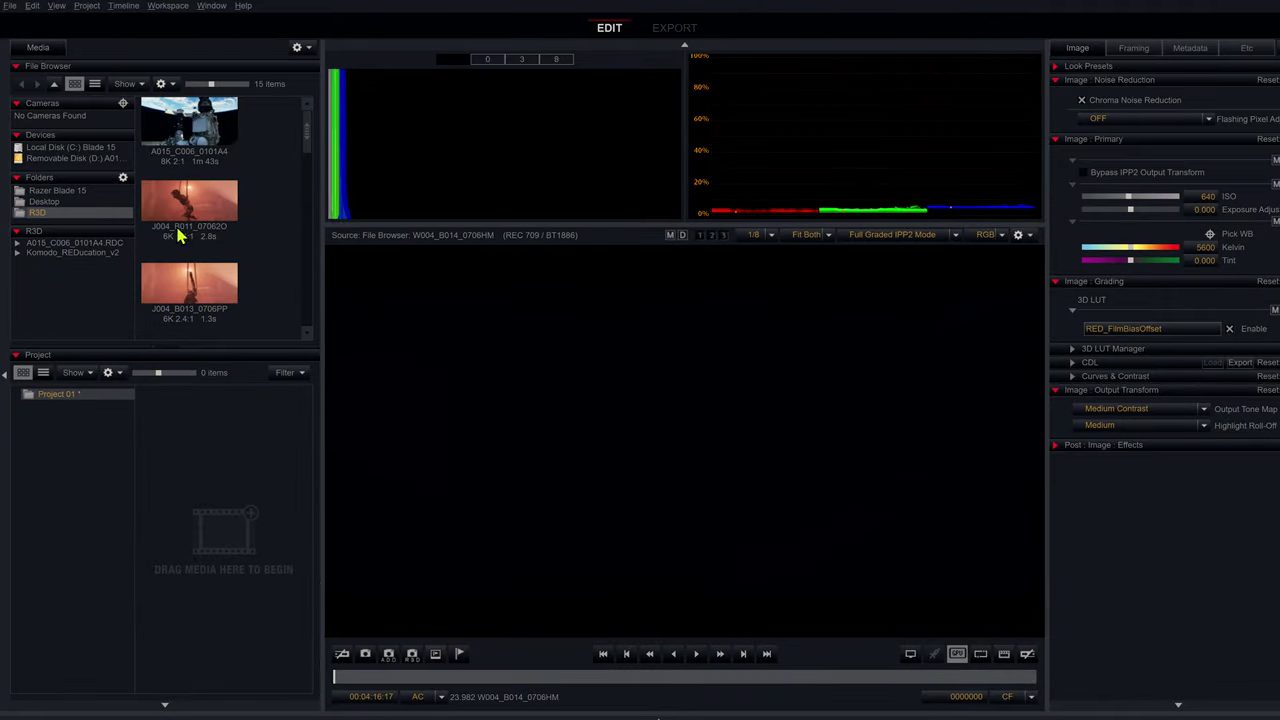
pyautogui.click(10, 7)
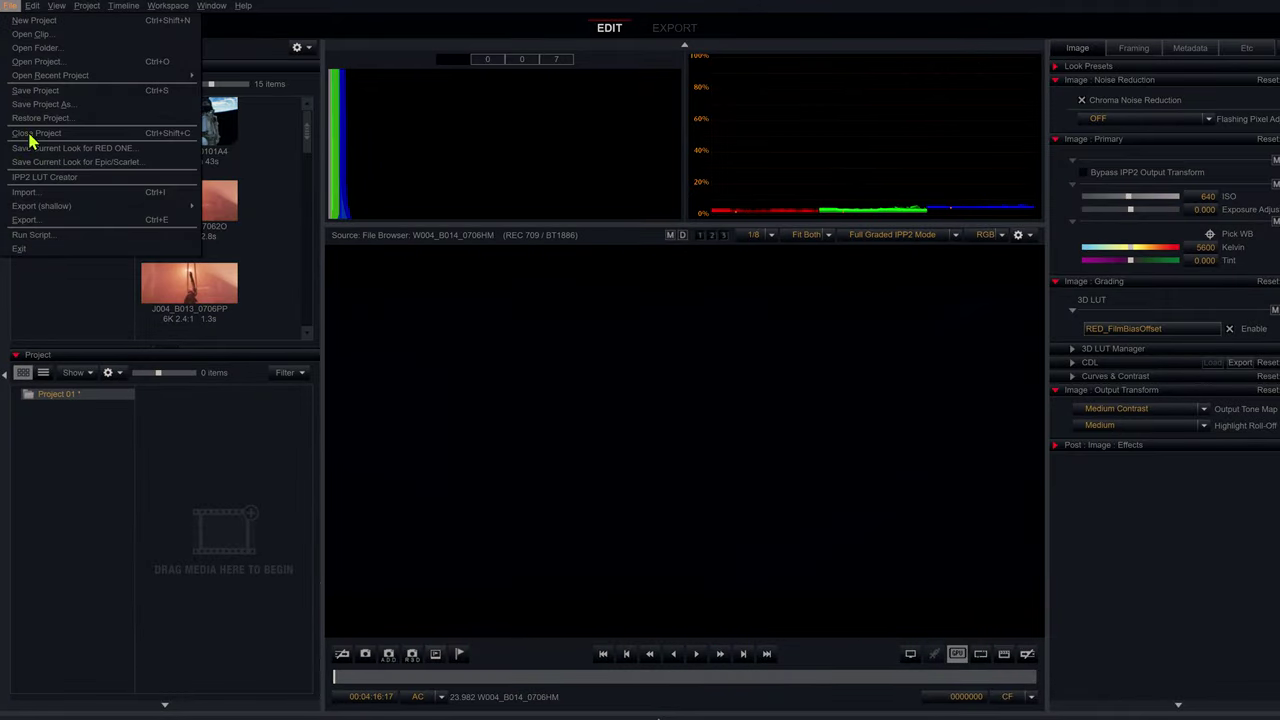
pyautogui.click(97, 188)
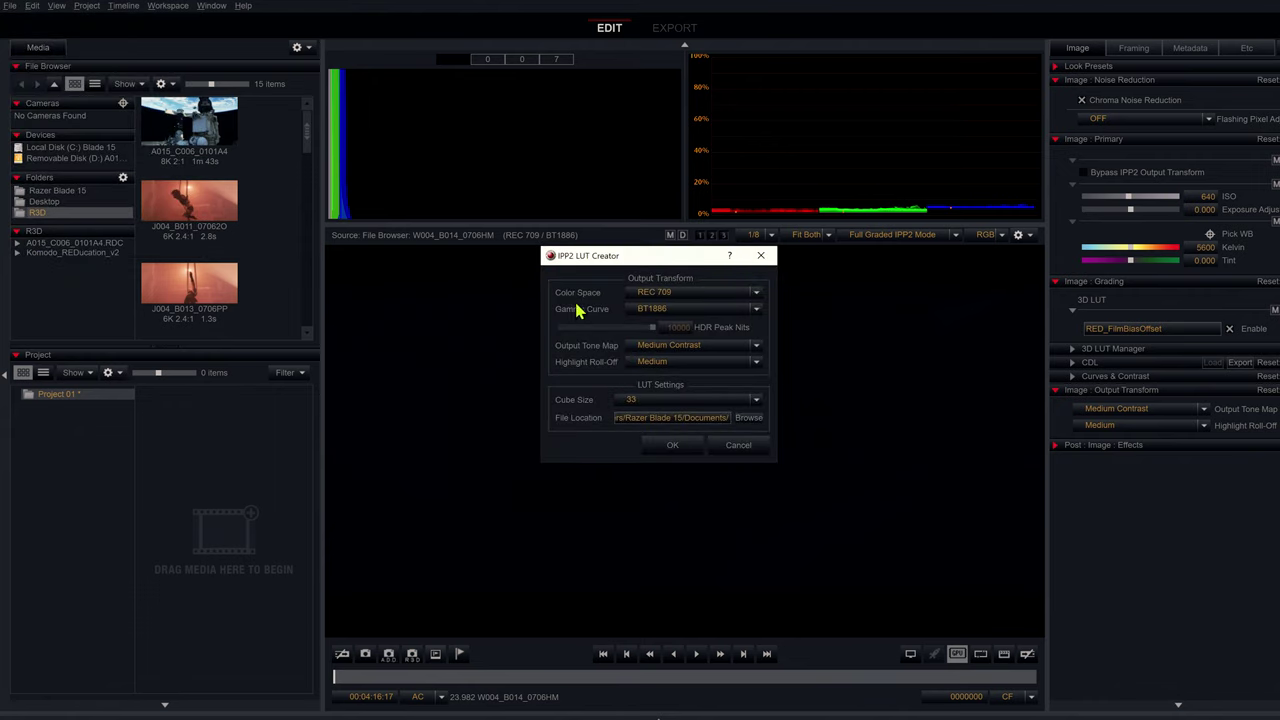
pyautogui.click(714, 293)
pyautogui.click(675, 351)
pyautogui.click(688, 312)
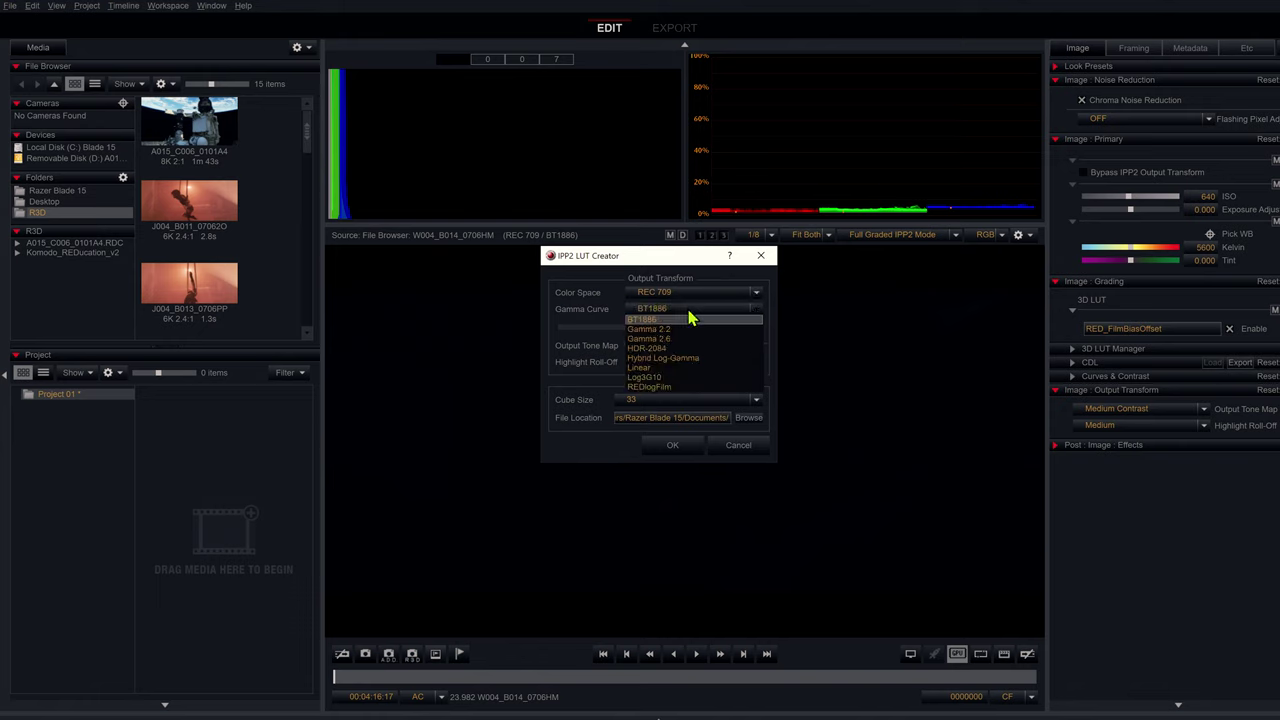
pyautogui.click(660, 324)
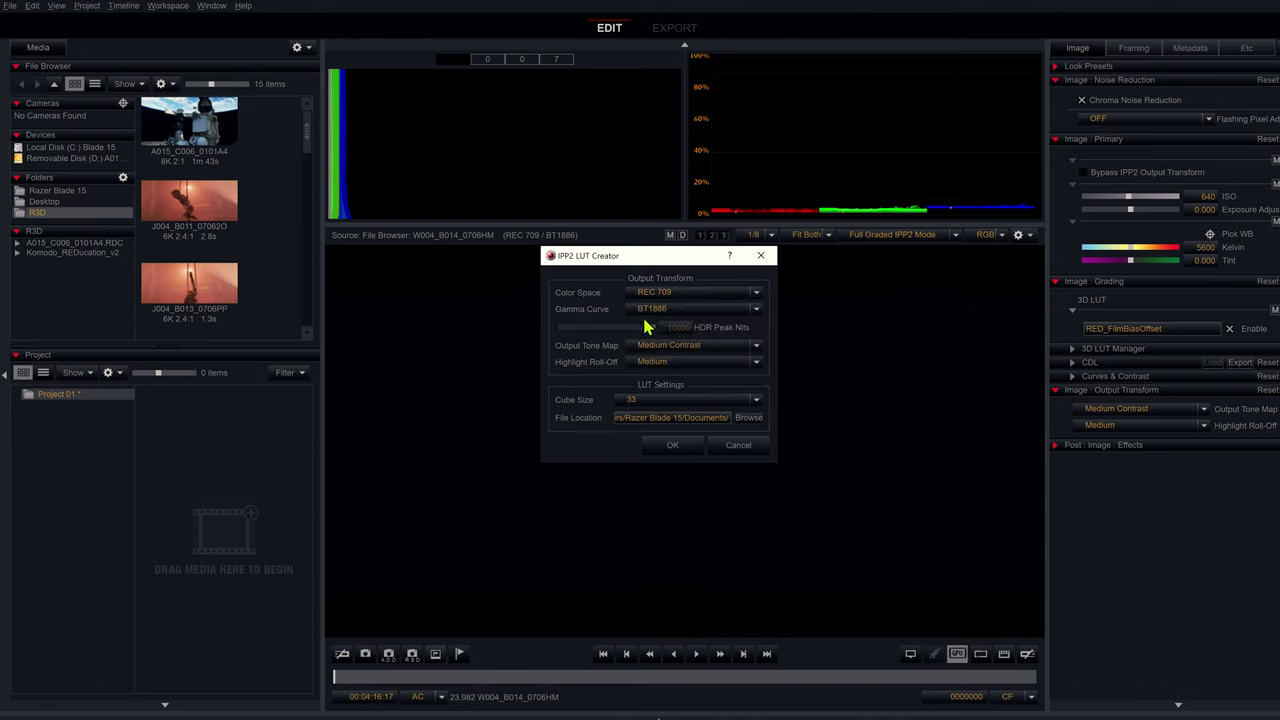
# Set the LUT's output tone map to Medium Contrast and highlight roll-off to Soft, and create the LUT file
pyautogui.click(705, 350)
pyautogui.click(688, 360)
pyautogui.click(682, 365)
pyautogui.click(672, 392)
pyautogui.click(674, 447)
pyautogui.click(666, 368)
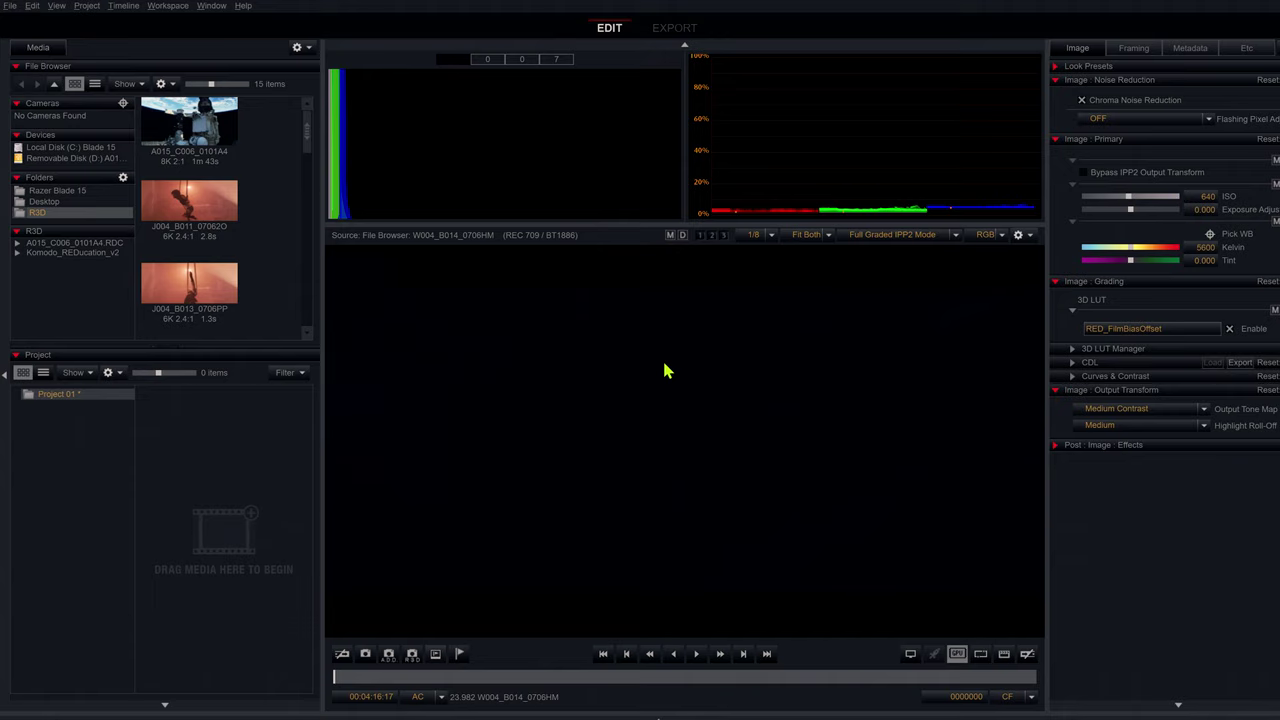
# Switch back to DaVinci Resolve and open the RED subfolder of the LUT folder from the project's Color Management settings
pyautogui.hotkey('alt', 'Tab')
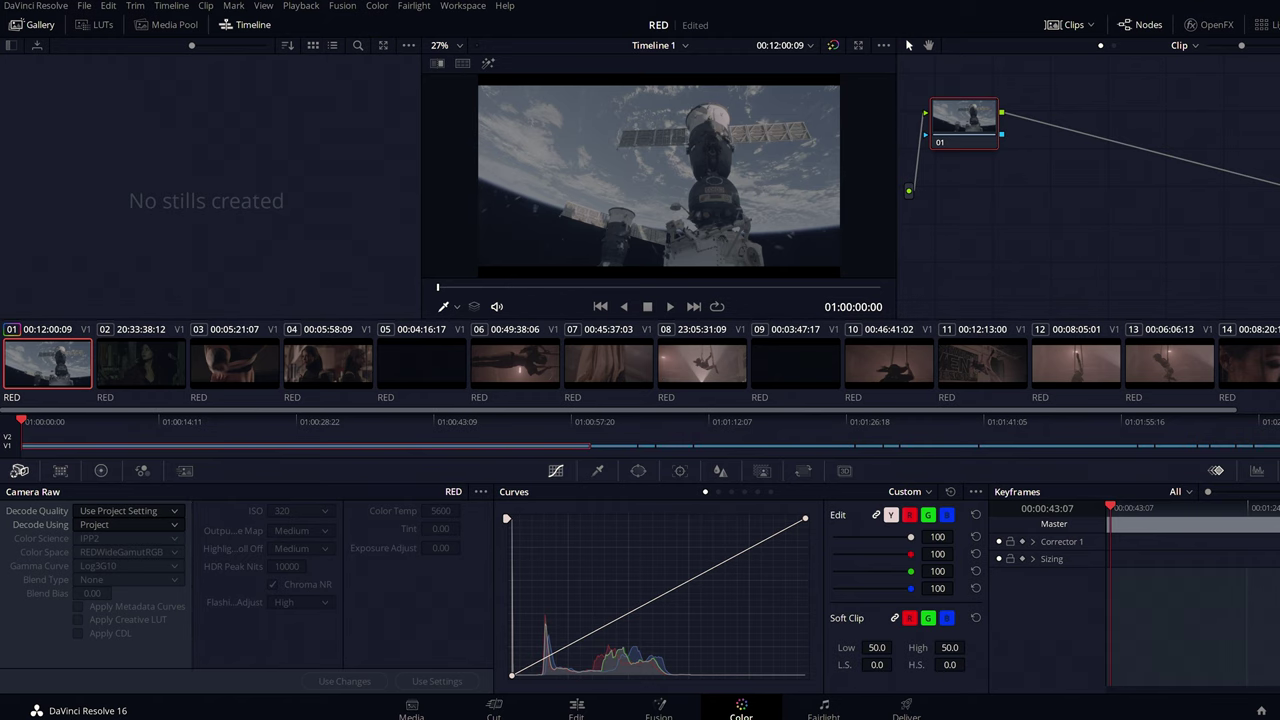
pyautogui.hotkey('shift', '9')
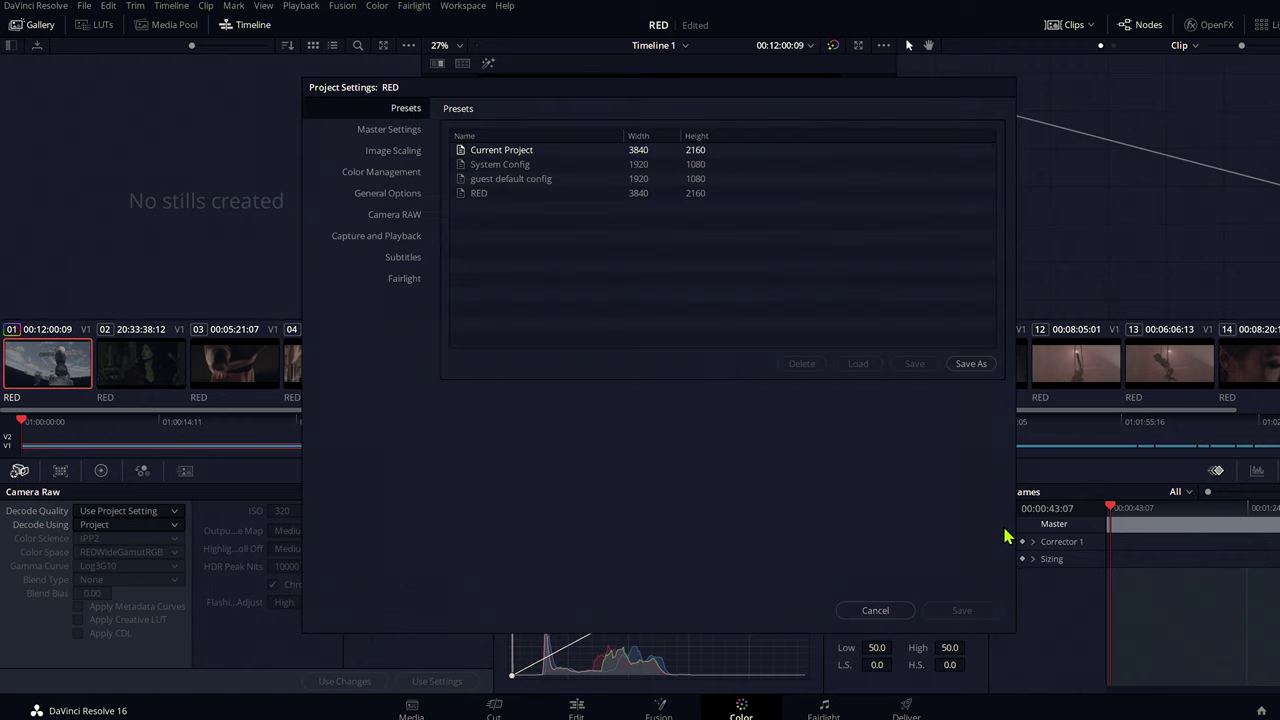
pyautogui.click(376, 178)
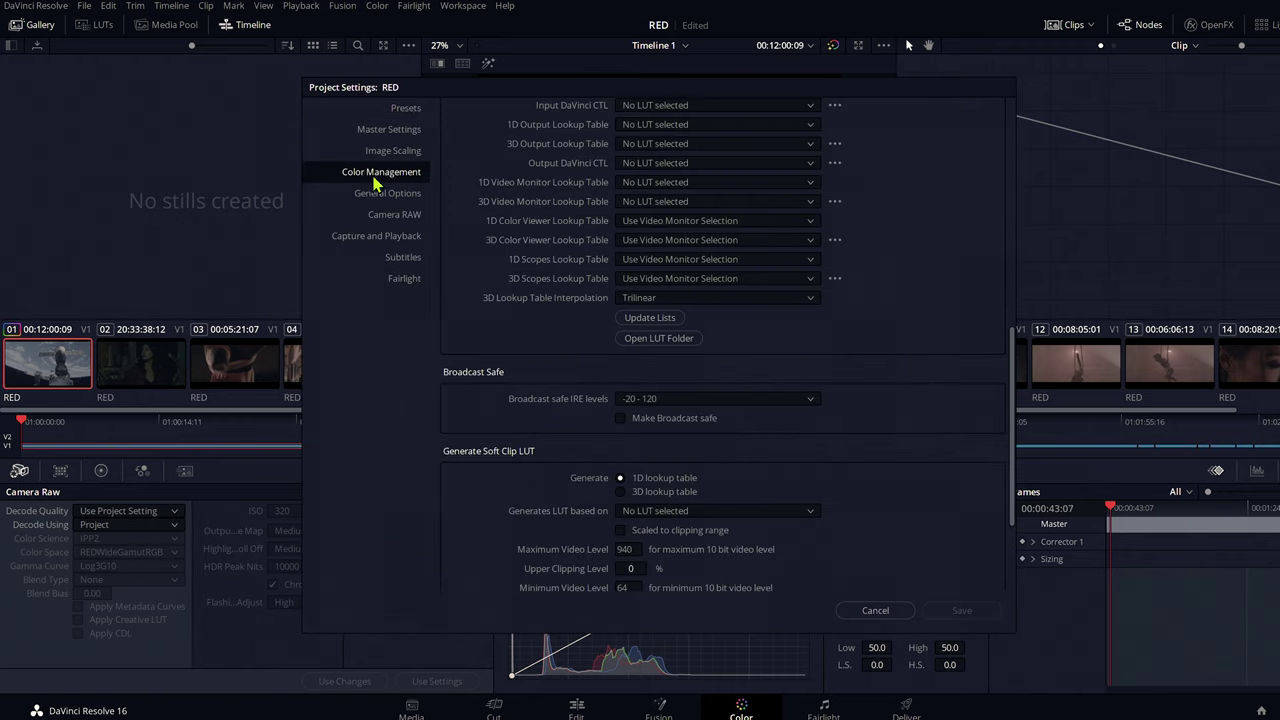
pyautogui.moveTo(1012, 372); pyautogui.dragTo(1012, 309)
pyautogui.click(664, 504)
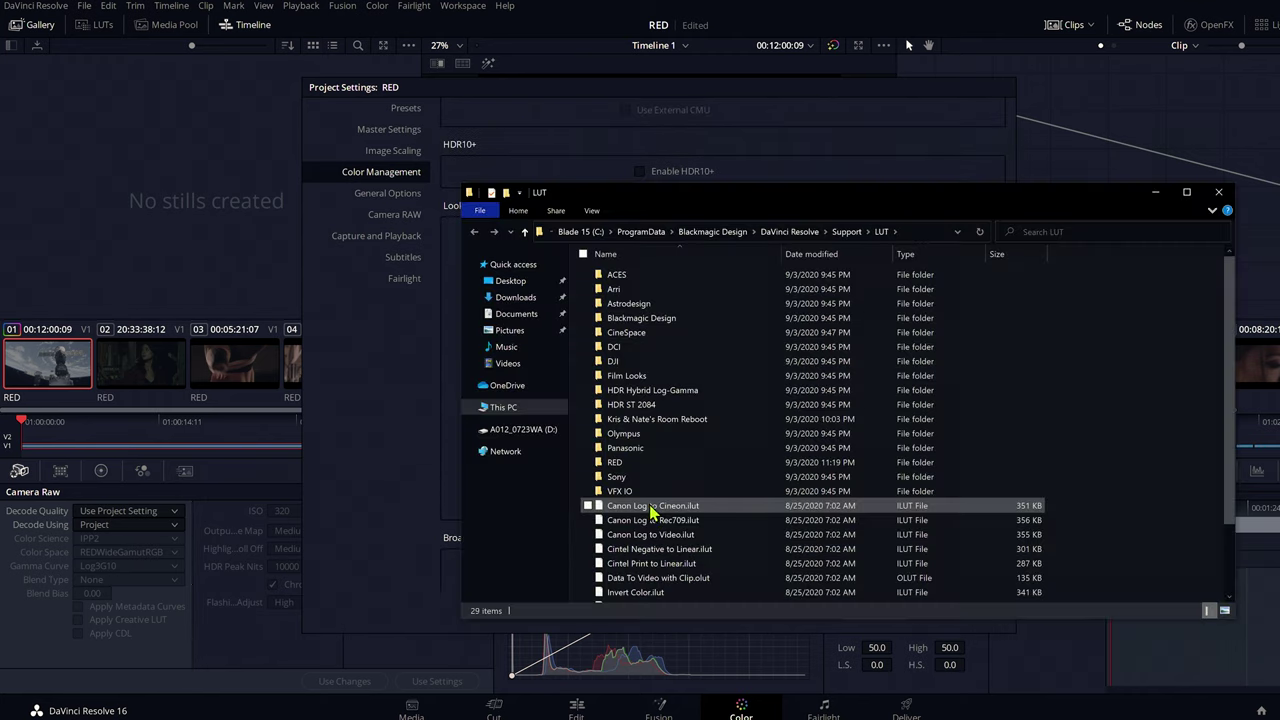
pyautogui.doubleClick(615, 463)
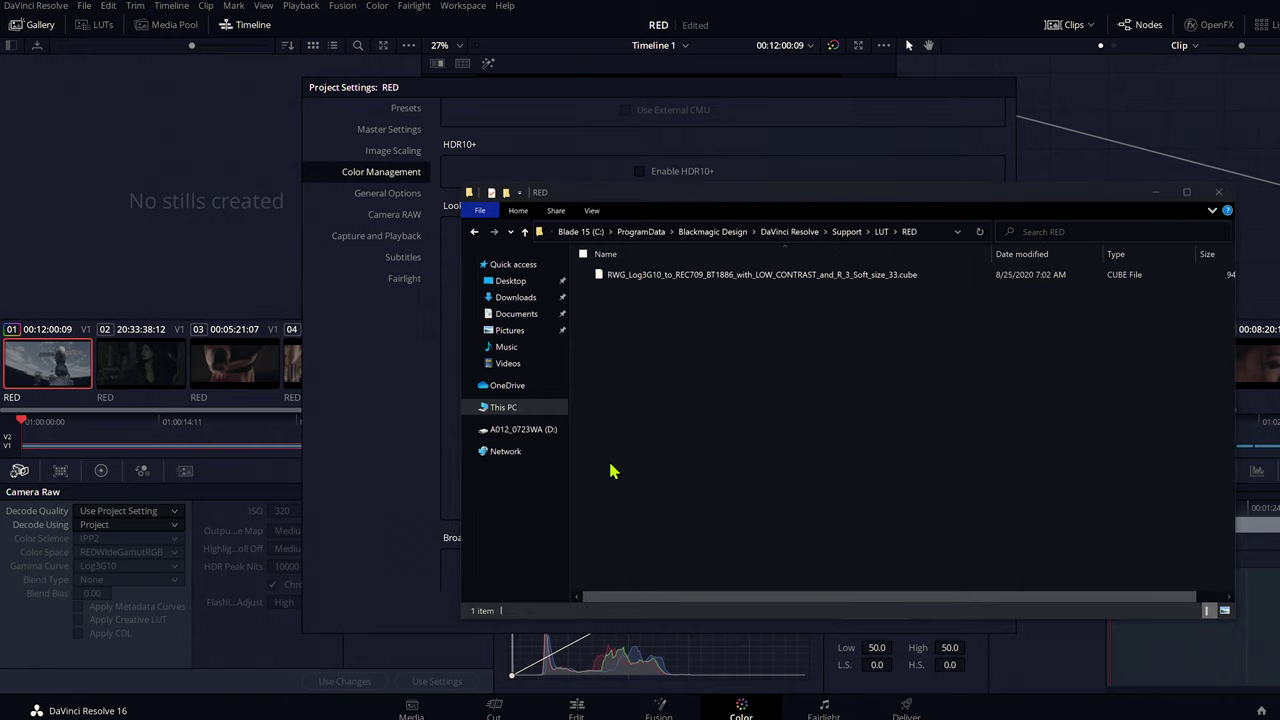
# Move the RWG_Log3G10_to_REC709_BT1886 Medium Contrast cube file from Documents into the RED LUT folder and close both folder windows
pyautogui.hotkey('ctrl', 'n')
pyautogui.click(533, 330)
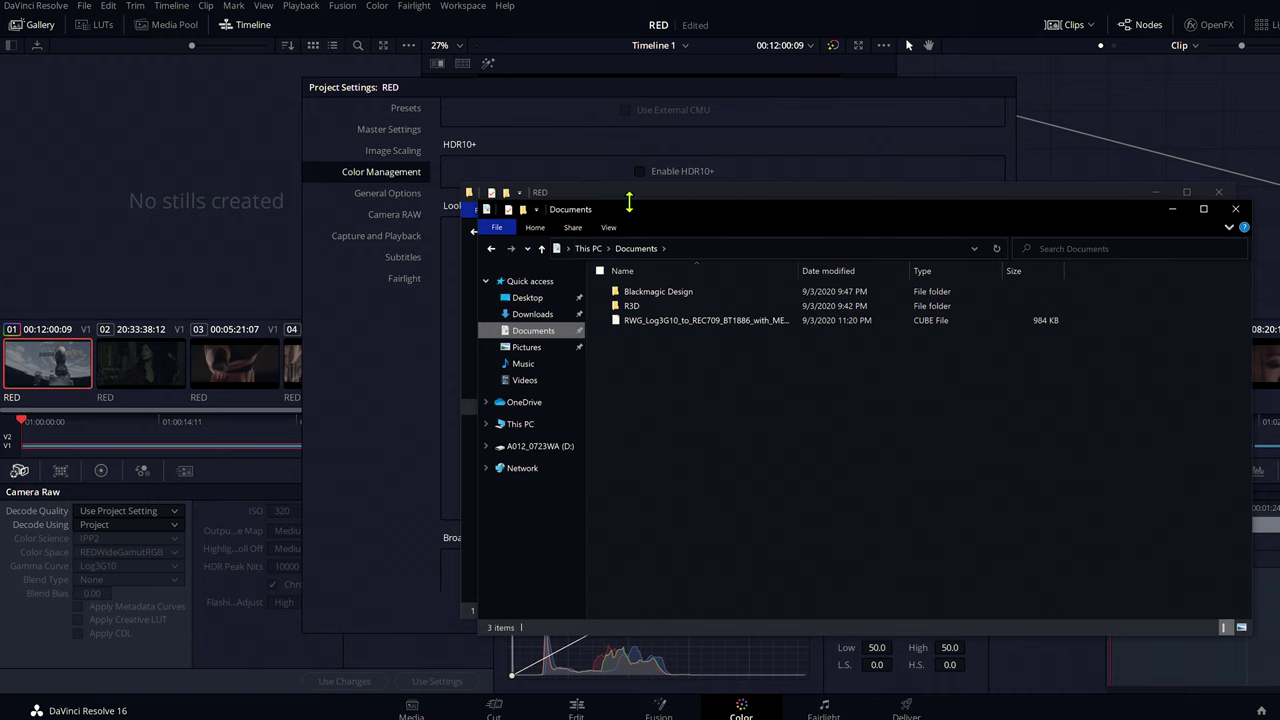
pyautogui.moveTo(650, 209); pyautogui.dragTo(958, 217)
pyautogui.click(943, 331)
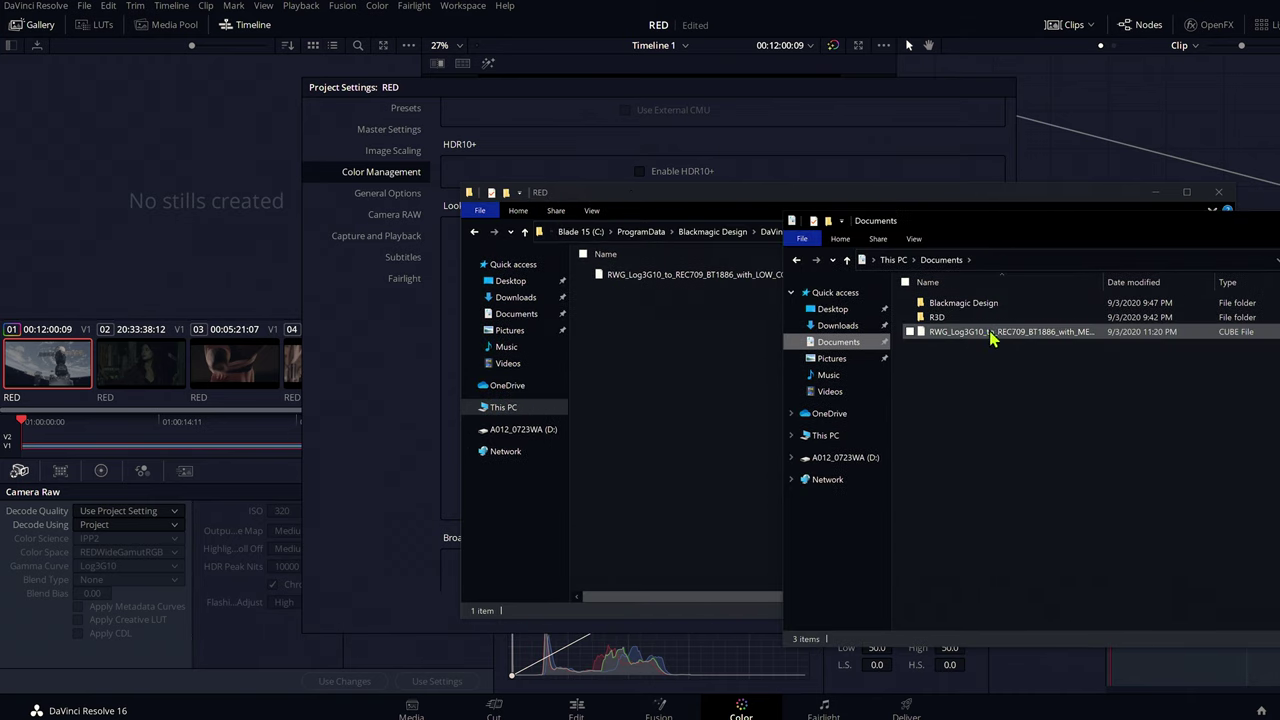
pyautogui.click(700, 401)
pyautogui.hotkey('ctrl', 'v')
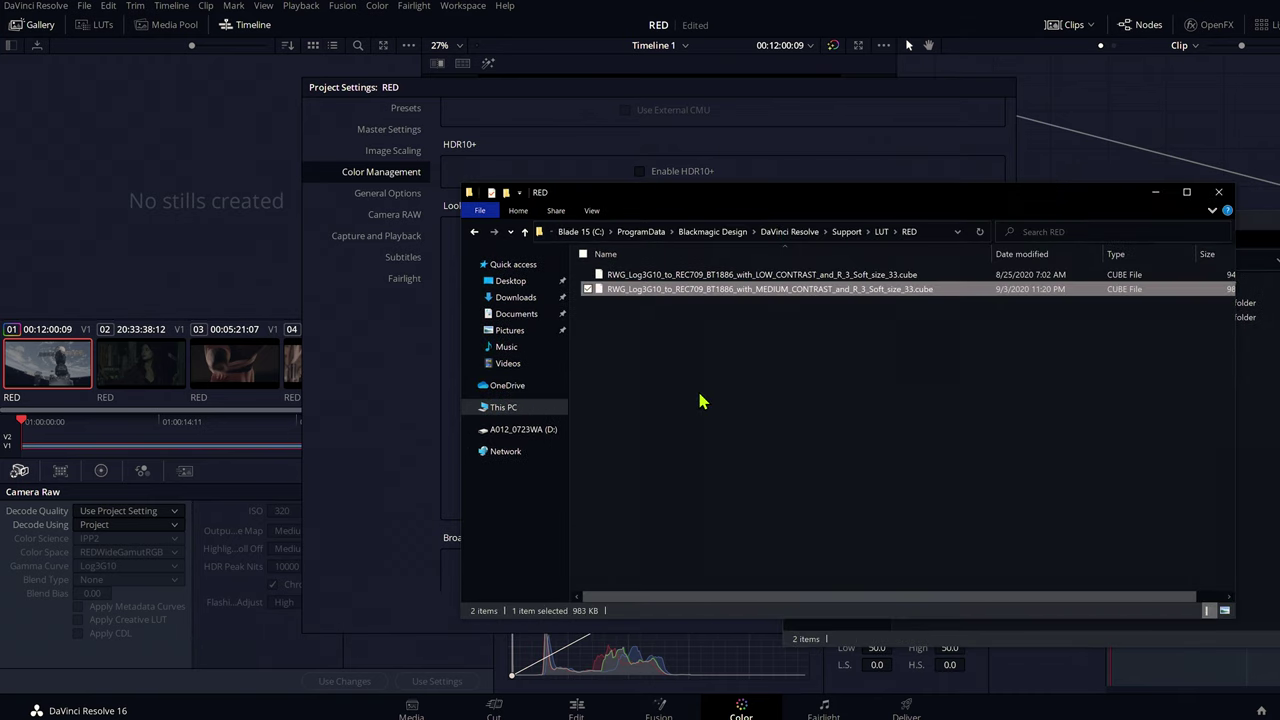
pyautogui.click(1218, 192)
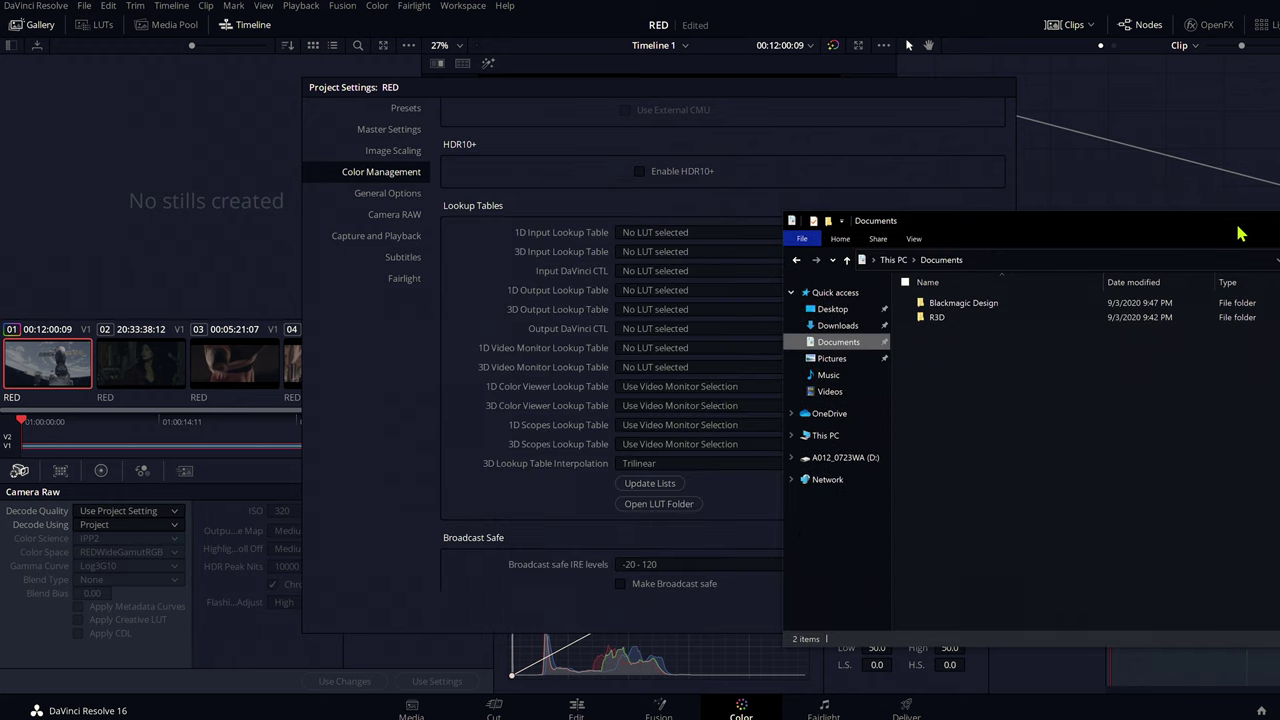
pyautogui.moveTo(1237, 229); pyautogui.dragTo(1050, 230)
pyautogui.click(1224, 209)
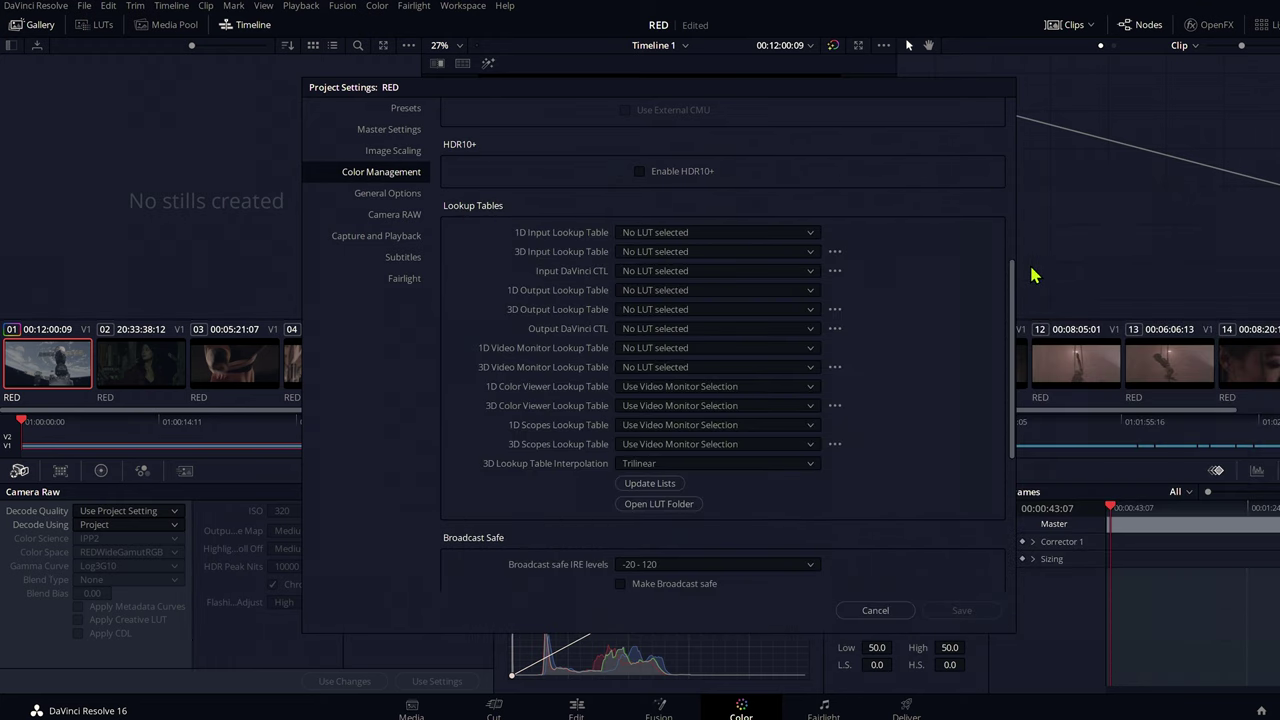
# Refresh the lookup table lists, set 3D Lookup Table Interpolation to Tetrahedral, and save the project settings
pyautogui.click(655, 483)
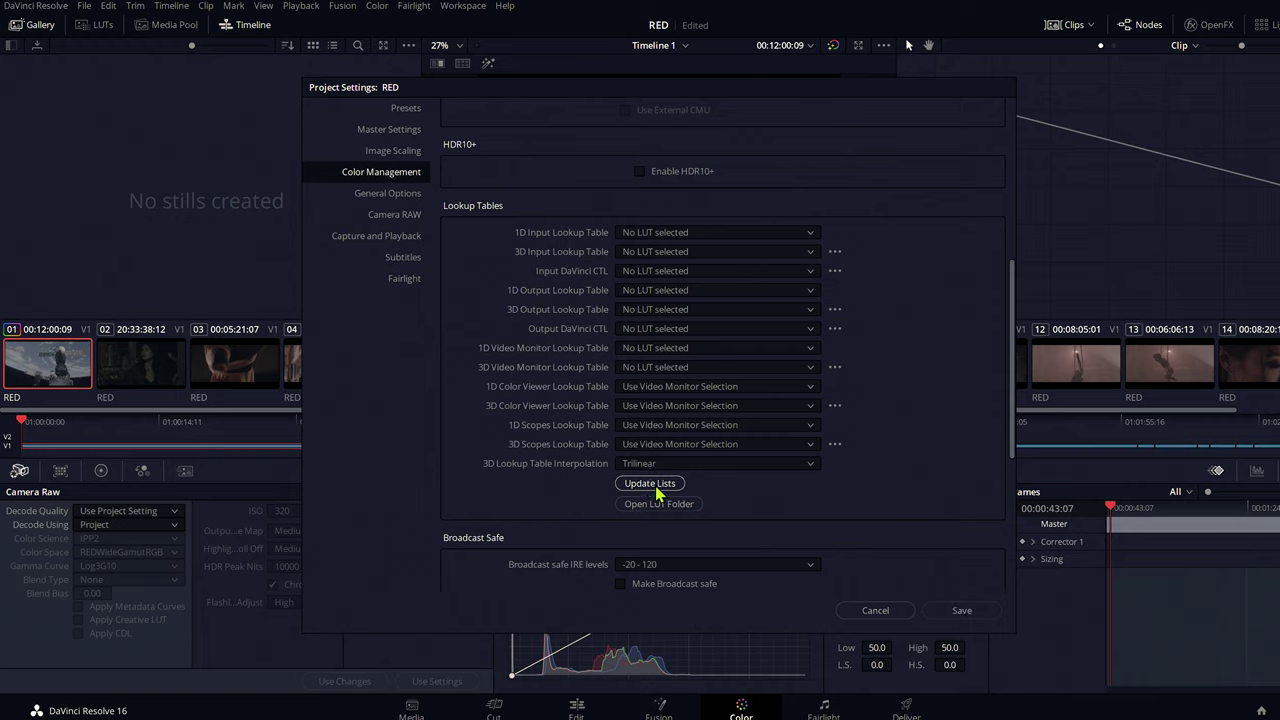
pyautogui.click(725, 465)
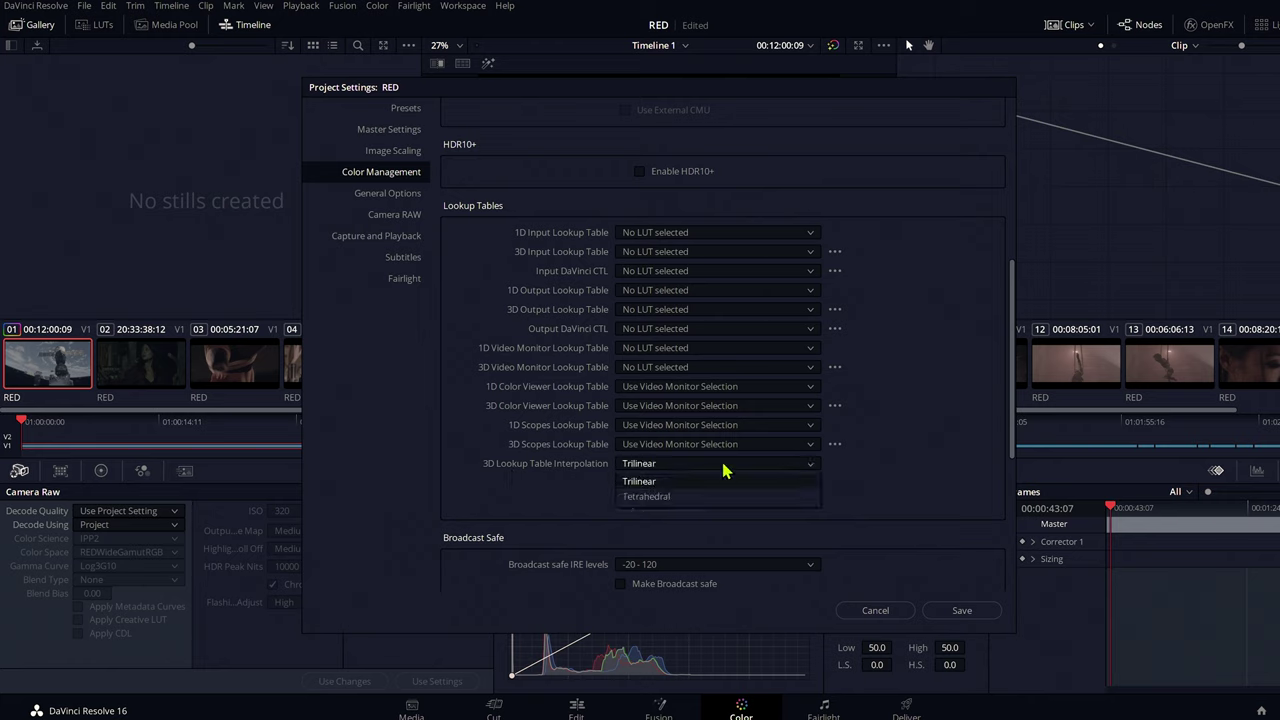
pyautogui.click(647, 499)
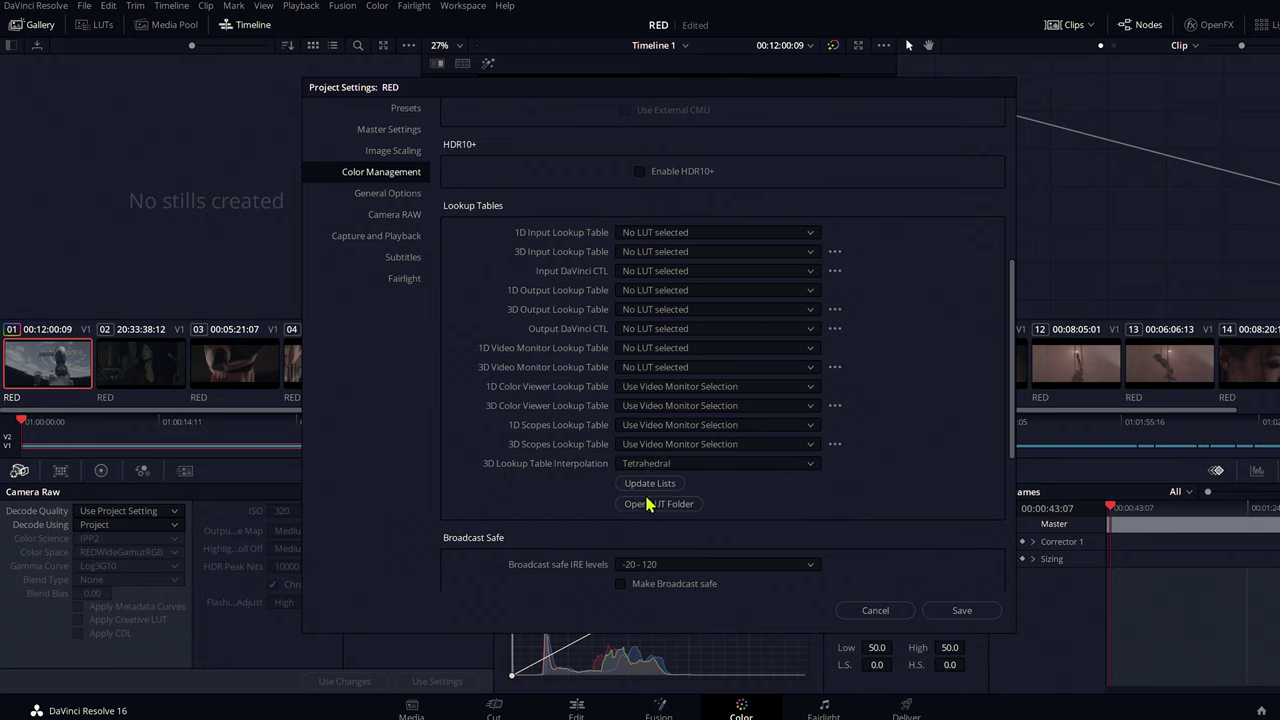
pyautogui.click(962, 611)
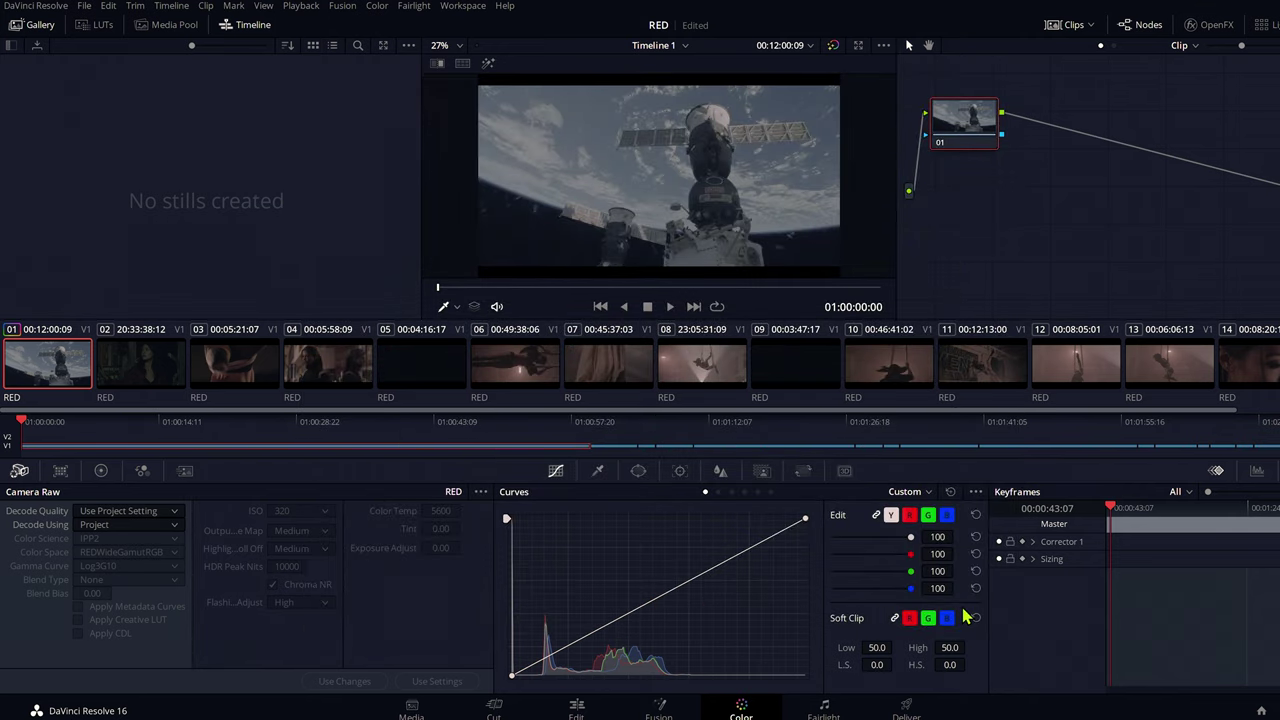
# Select clip 06 and add a serial node after node 01, placing it apart from the first node
pyautogui.scroll(-1, 487, 373)
pyautogui.click(487, 373)
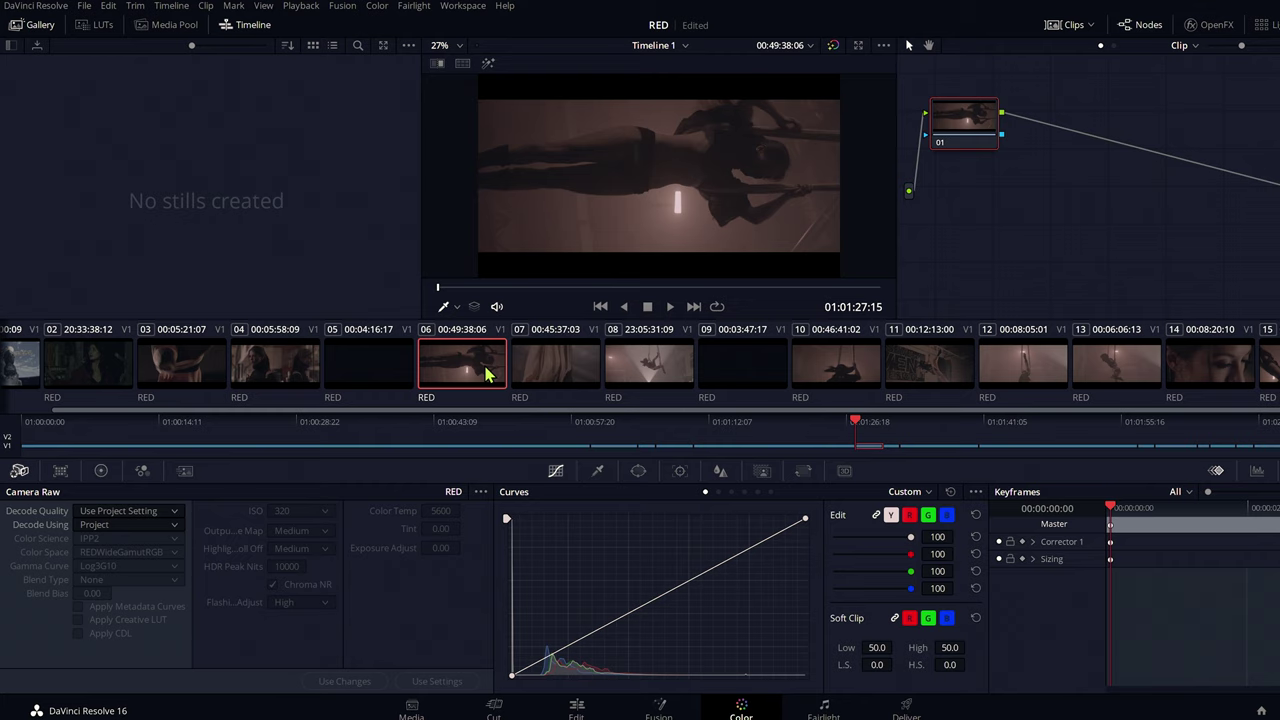
pyautogui.rightClick(966, 134)
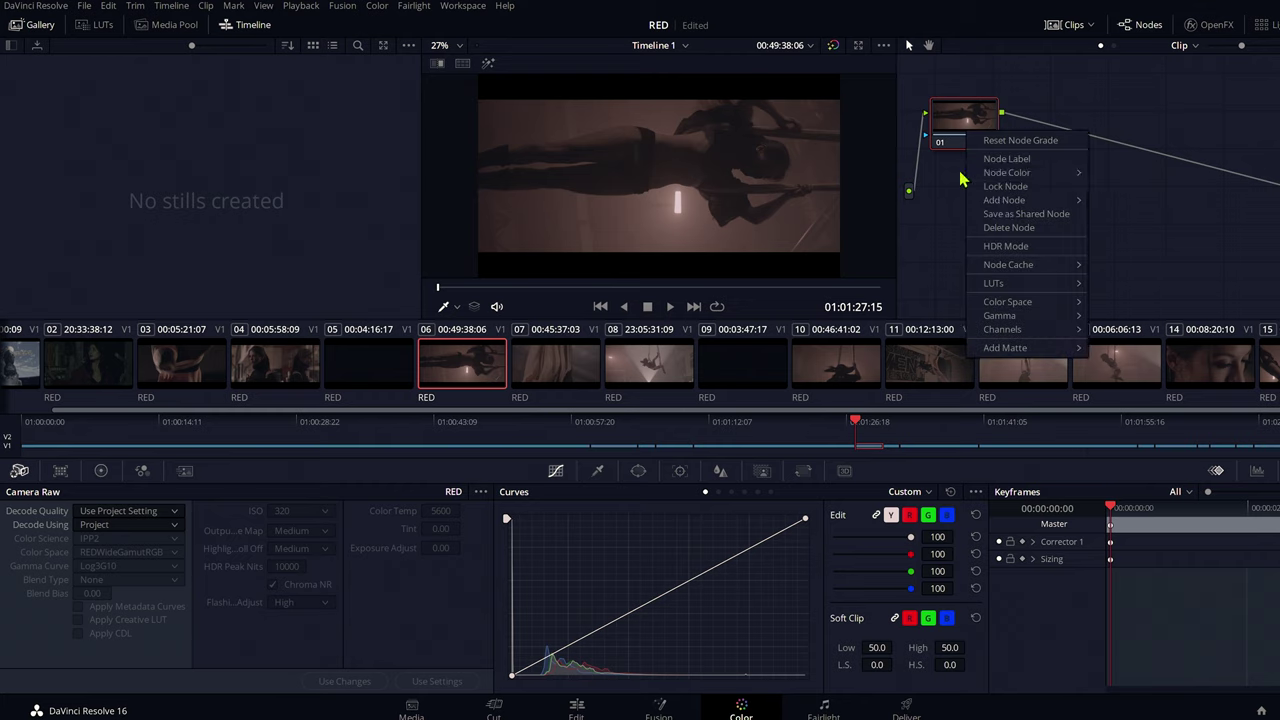
pyautogui.moveTo(1003, 202)
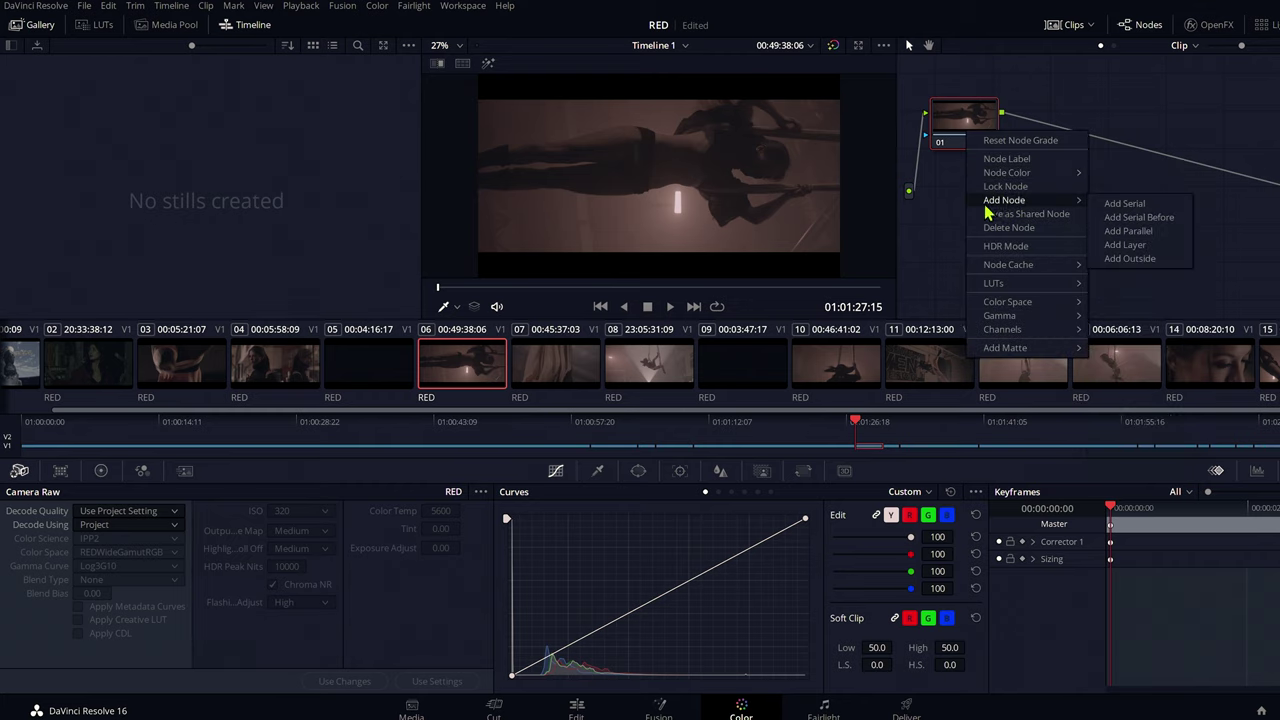
pyautogui.click(1112, 204)
pyautogui.moveTo(1060, 125); pyautogui.dragTo(1195, 132)
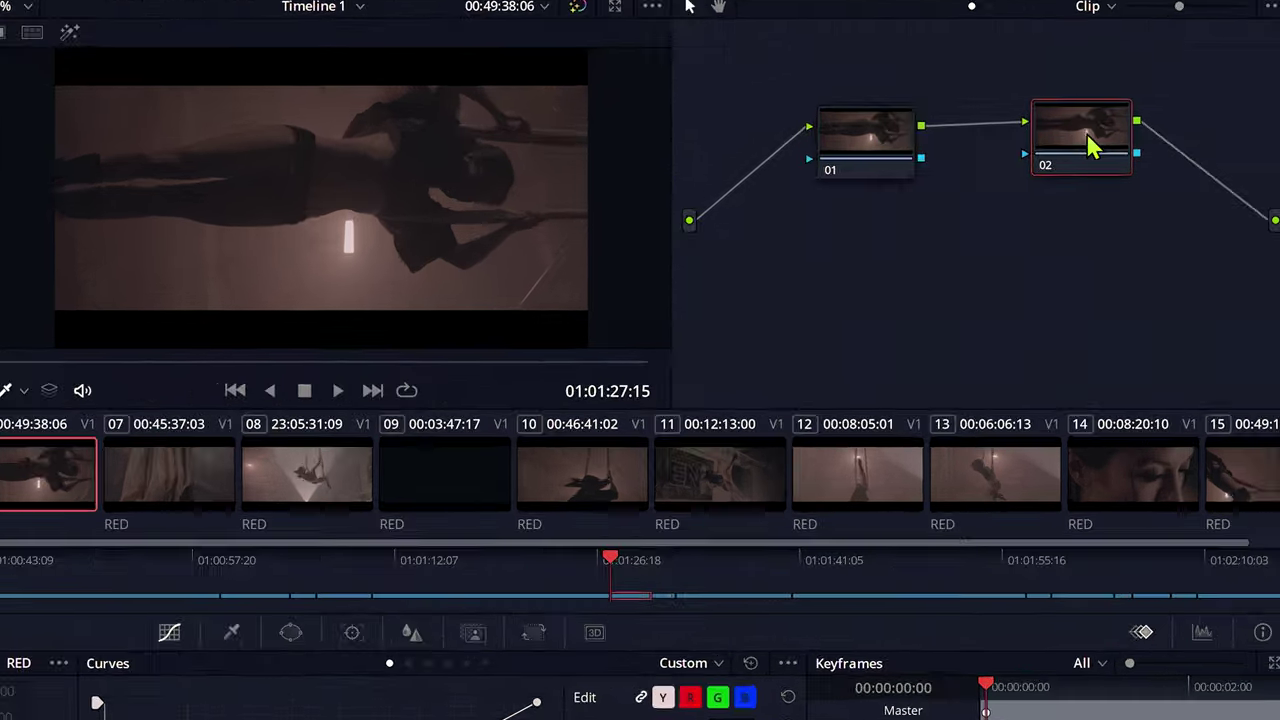
# Apply the RED 3D LUT RWG_Log3G10_to_REC709_BT1886_with_MEDIUM_CONTRAST_and_R_3_Soft_size_33 to node 02
pyautogui.rightClick(1203, 137)
pyautogui.moveTo(1050, 394)
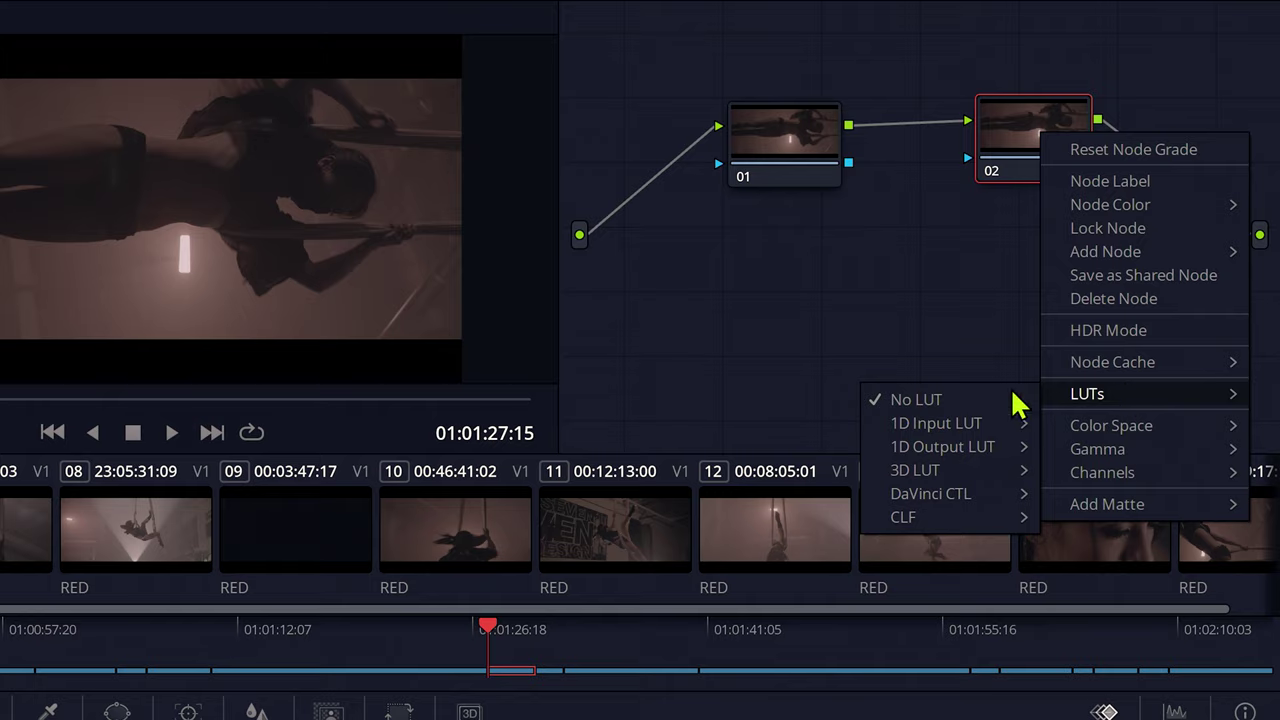
pyautogui.moveTo(958, 474)
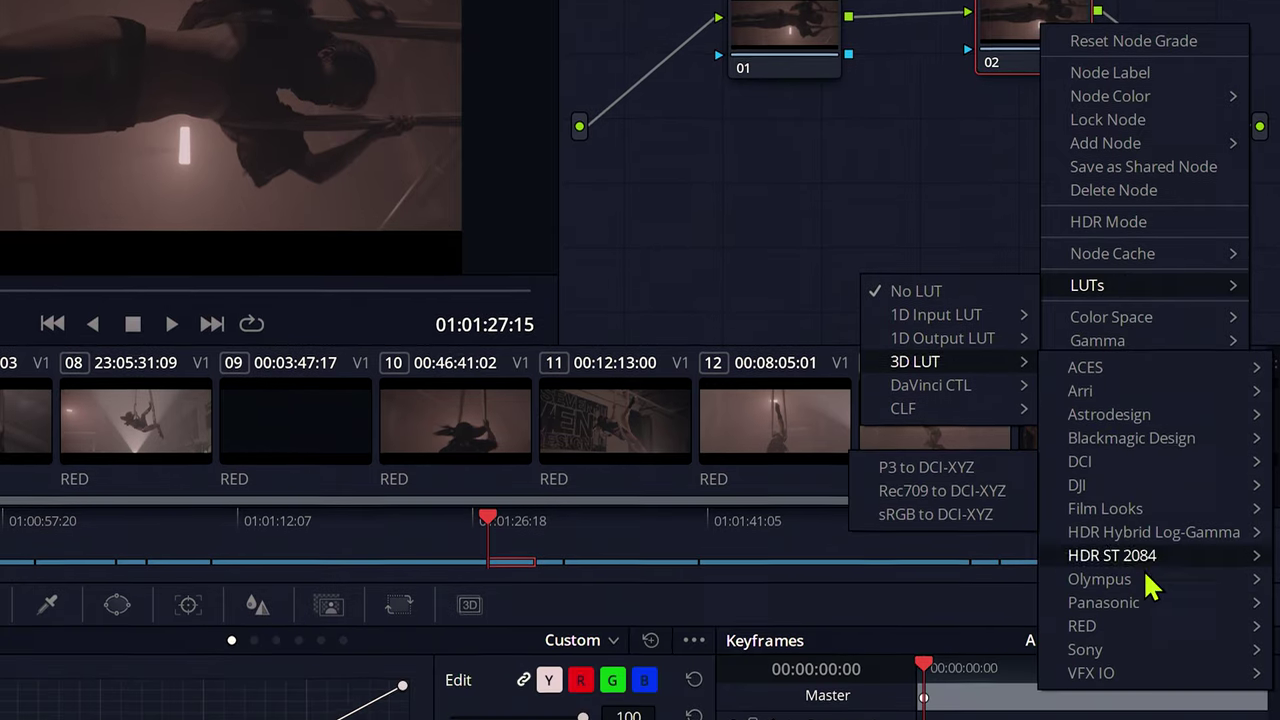
pyautogui.moveTo(1140, 610)
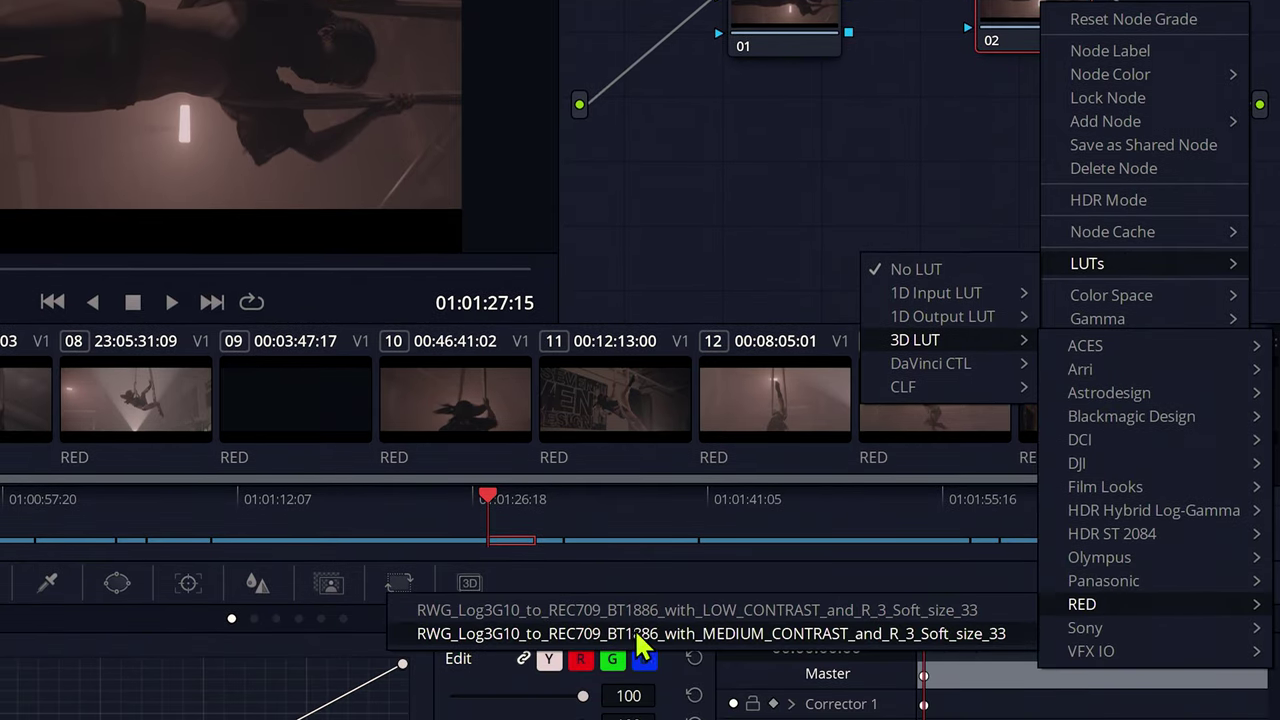
pyautogui.click(940, 636)
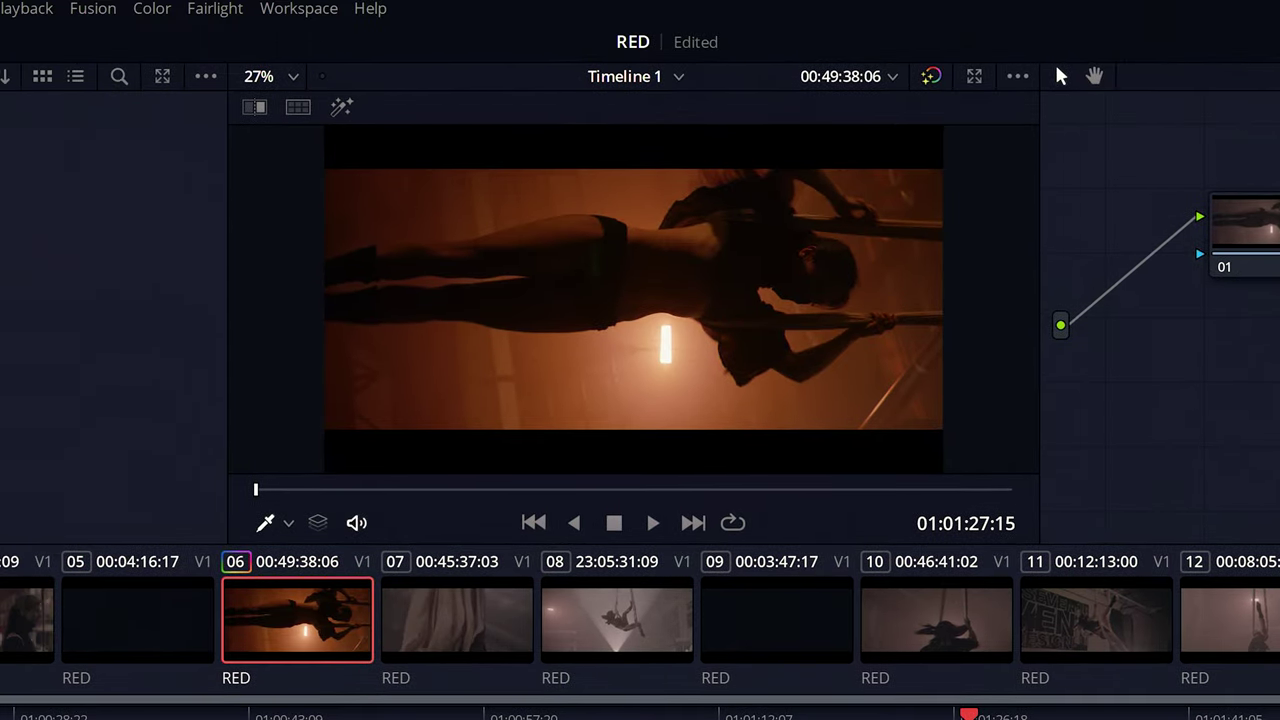
# In the project's Color Management settings, set color science to DaVinci YRGB Color Managed and Input Color Space to Bypass
pyautogui.hotkey('shift', '9')
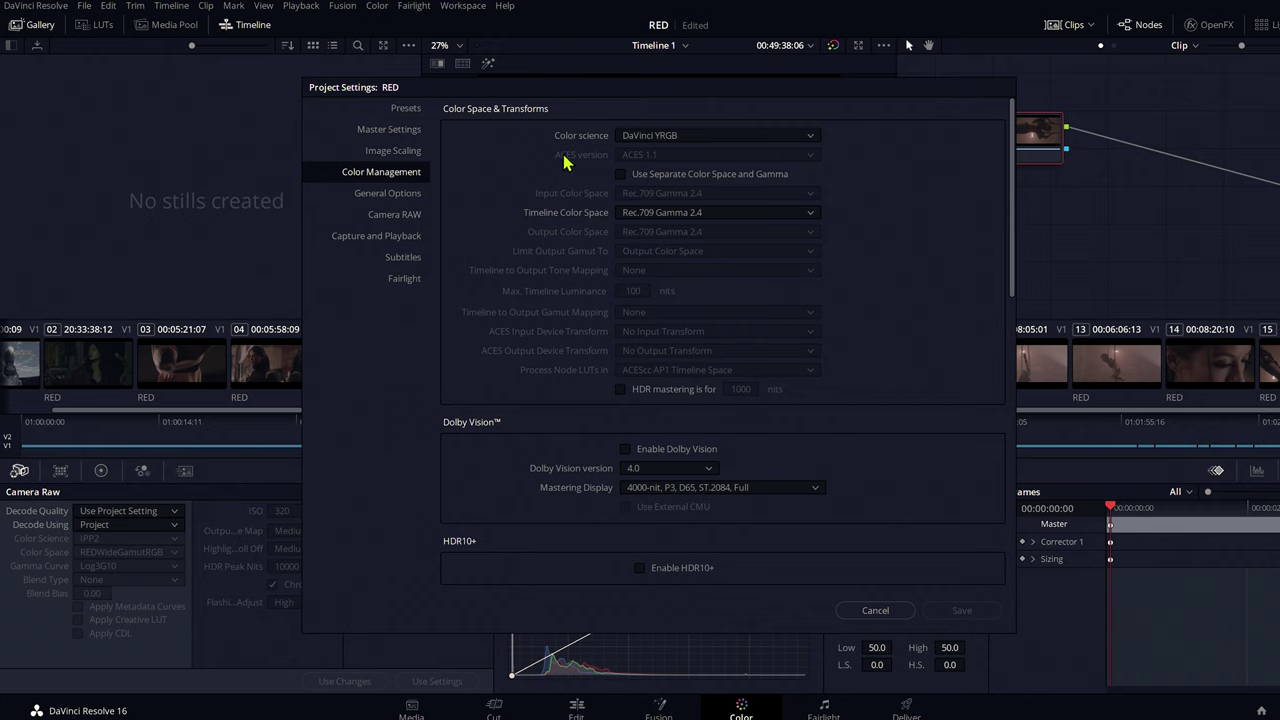
pyautogui.click(714, 137)
pyautogui.click(714, 169)
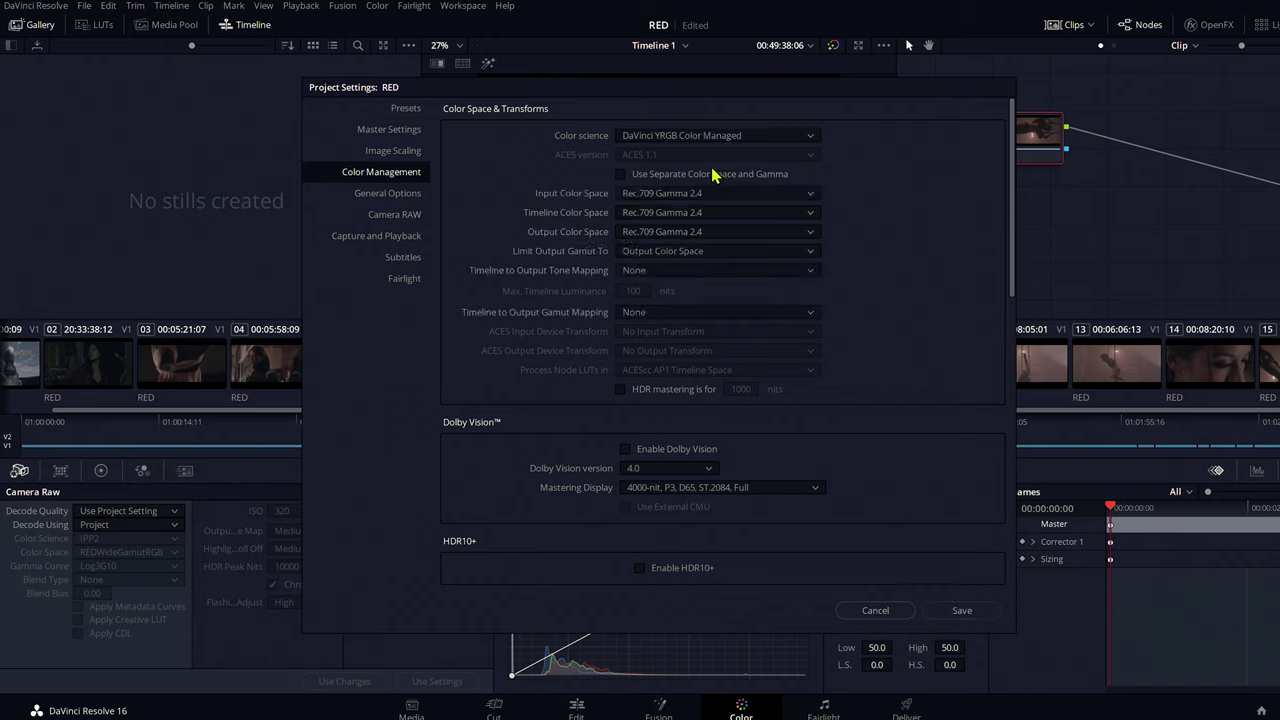
pyautogui.click(662, 194)
pyautogui.scroll(6, 672, 238)
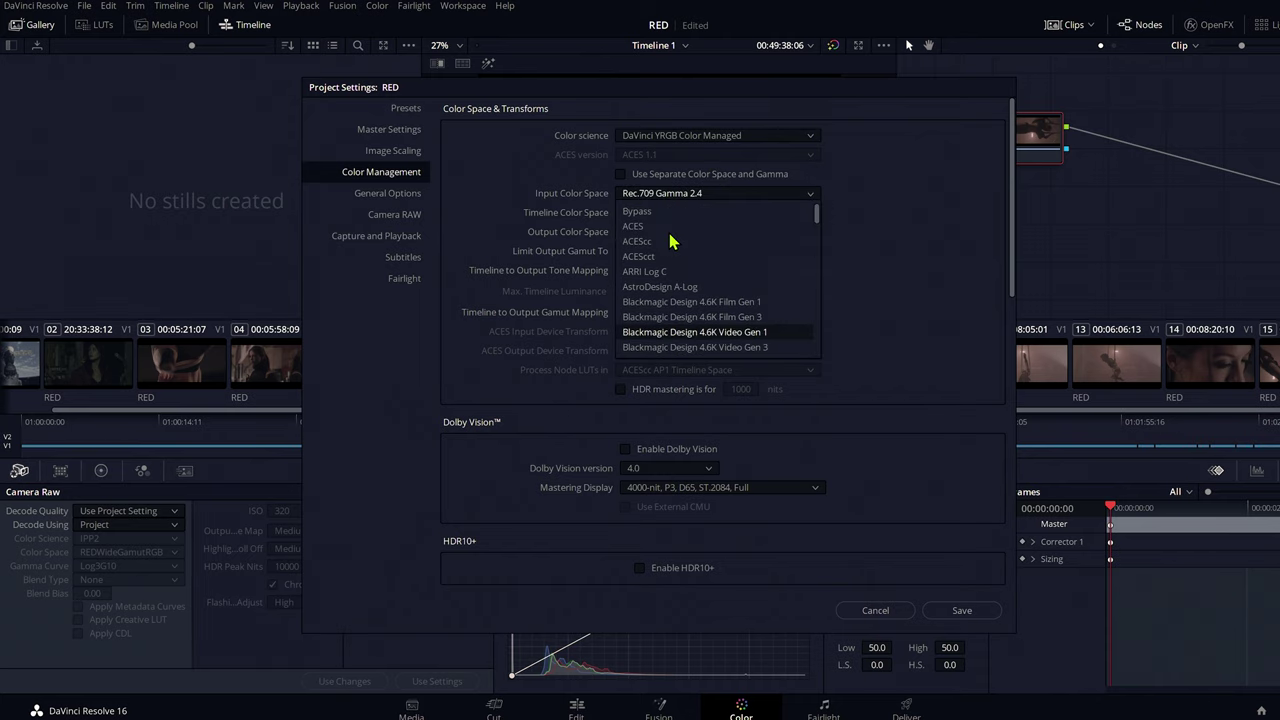
pyautogui.click(660, 213)
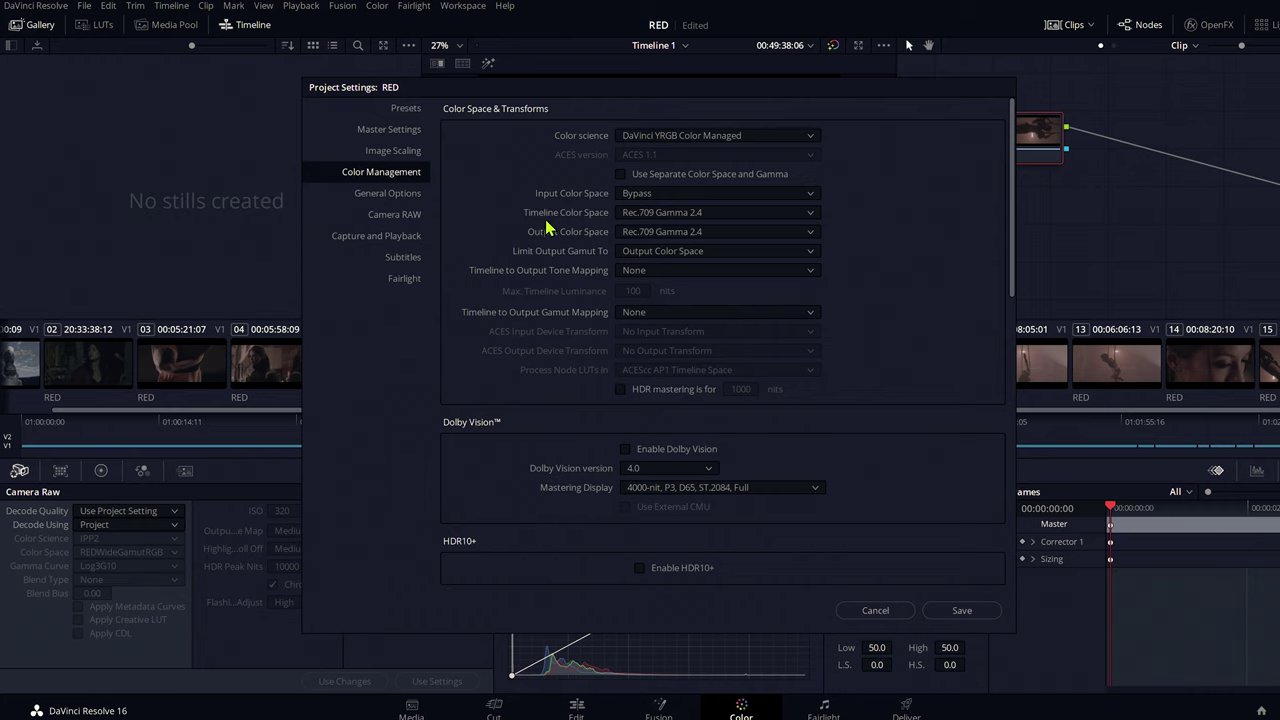
# Set the Timeline Color Space to REDWideGamutRGB/Log3G10
pyautogui.click(697, 216)
pyautogui.scroll(-8, 717, 294)
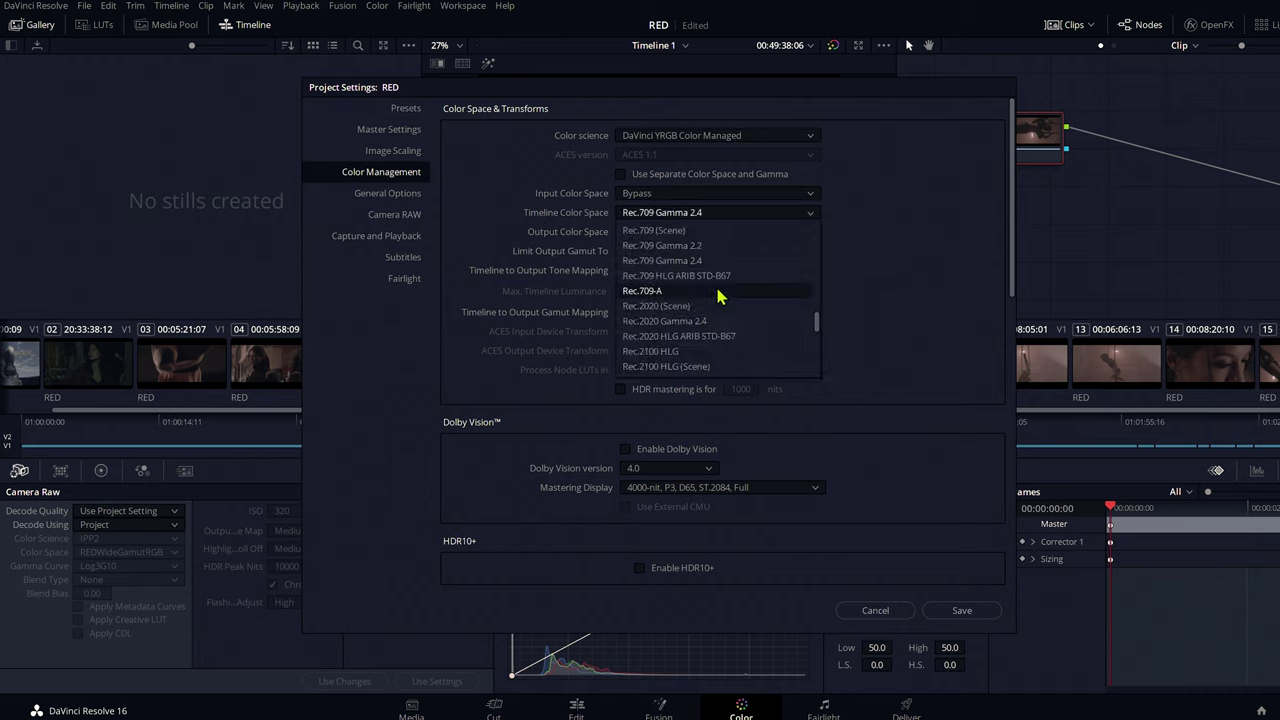
pyautogui.scroll(-3, 717, 294)
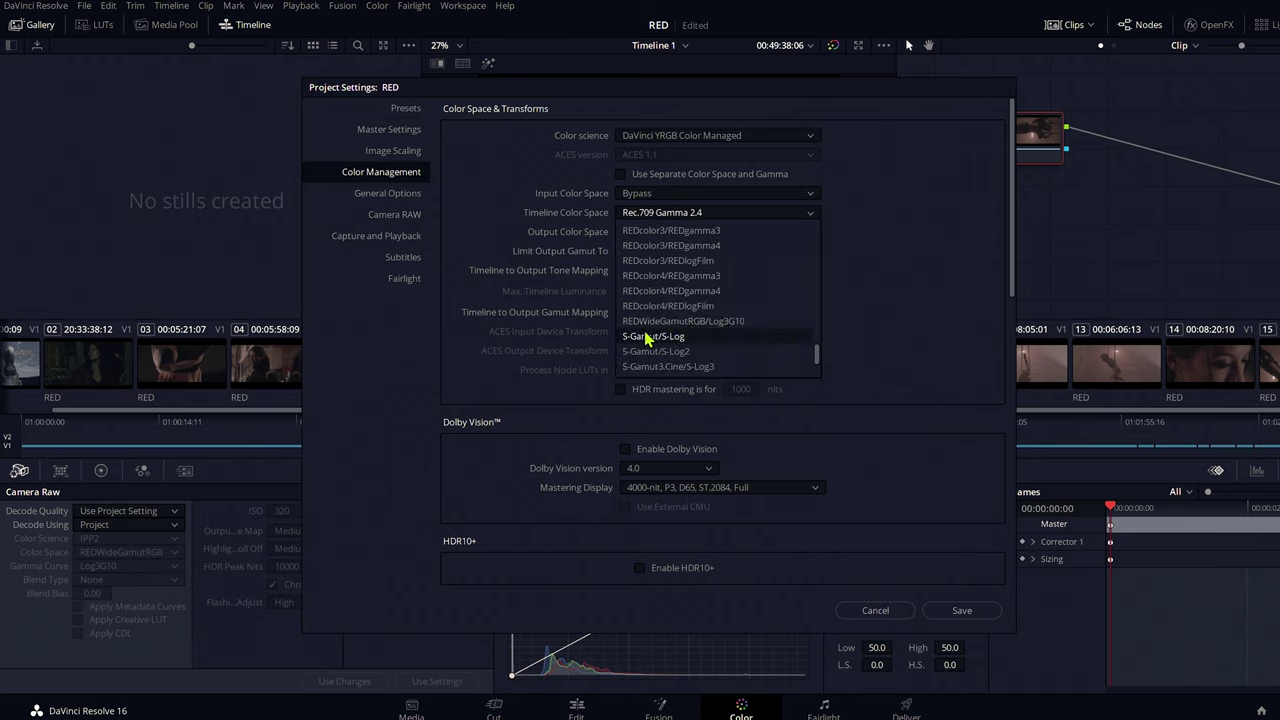
pyautogui.click(743, 321)
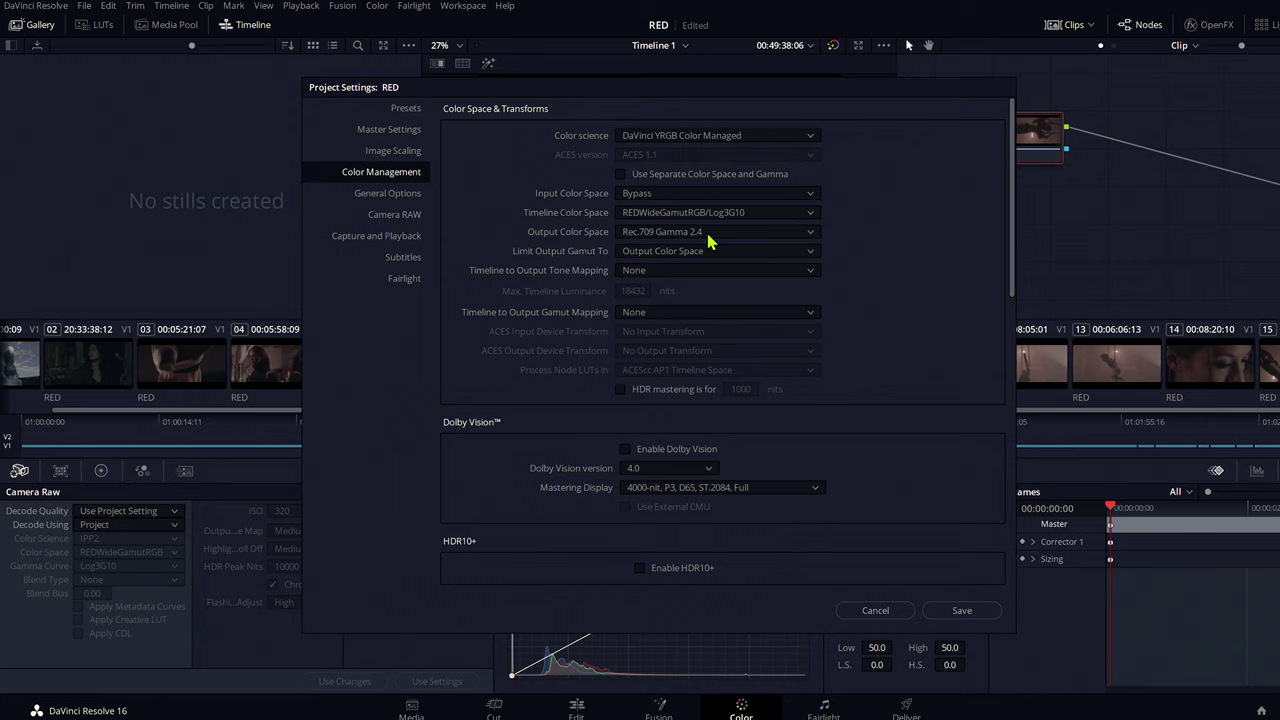
# Set Timeline to Output Gamut Mapping to RED IPP2 Gamut Mapping with Highlight Roll Off at Soft, and save the project settings
pyautogui.click(655, 317)
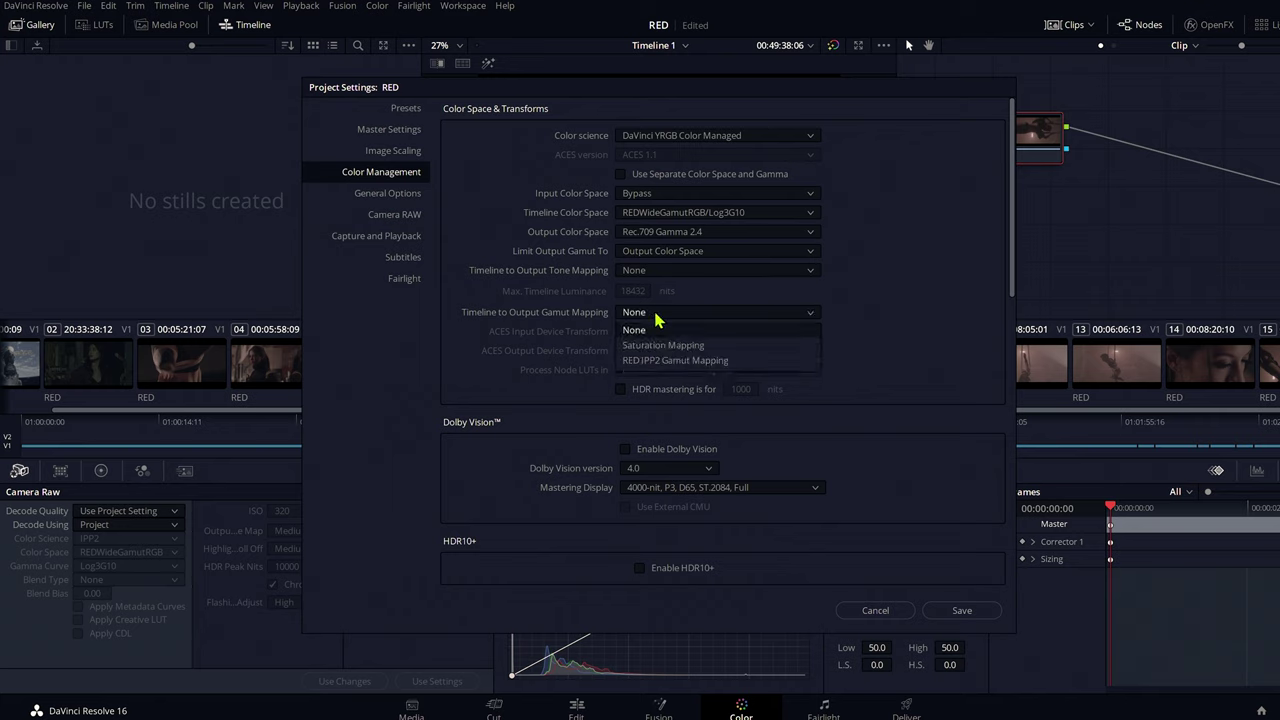
pyautogui.click(755, 366)
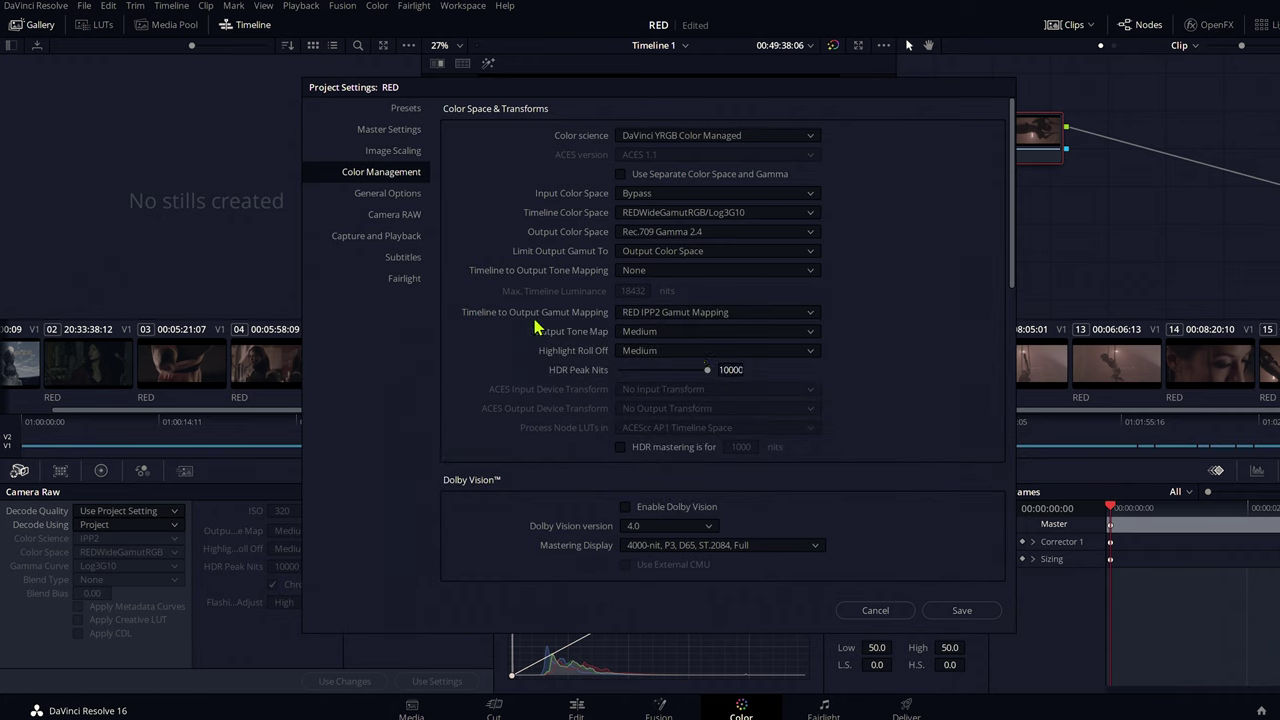
pyautogui.click(676, 351)
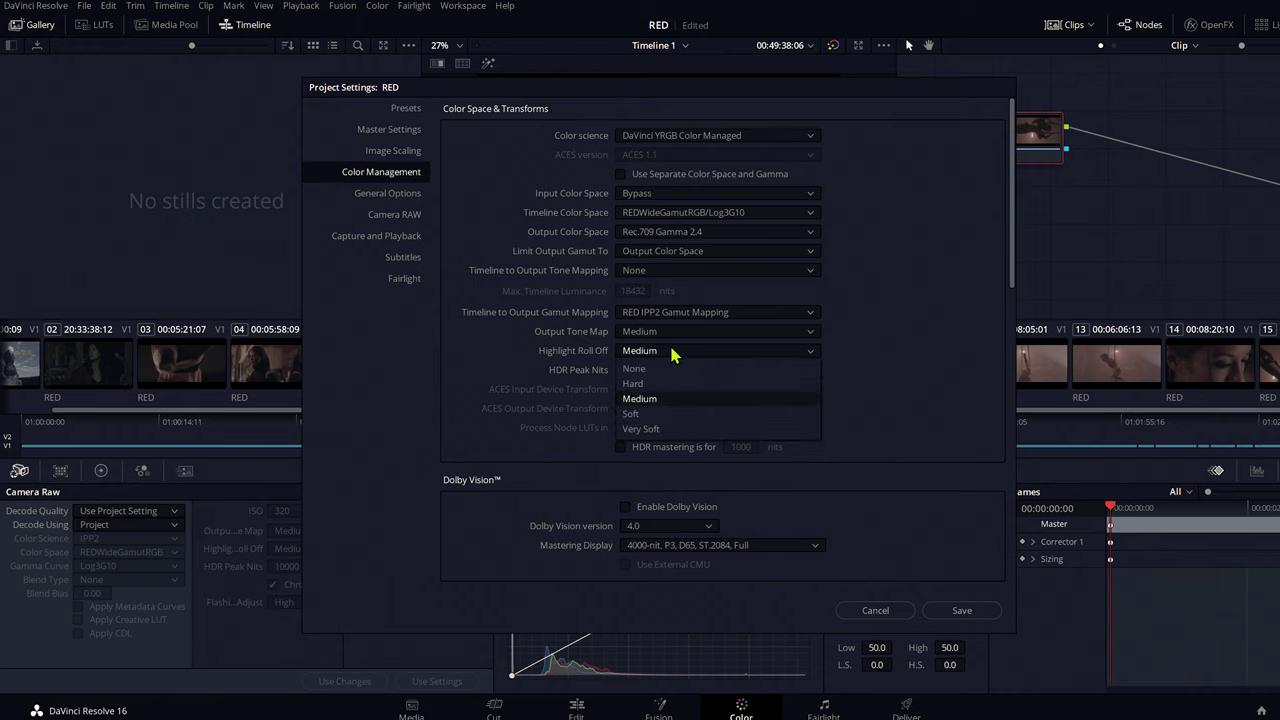
pyautogui.click(667, 413)
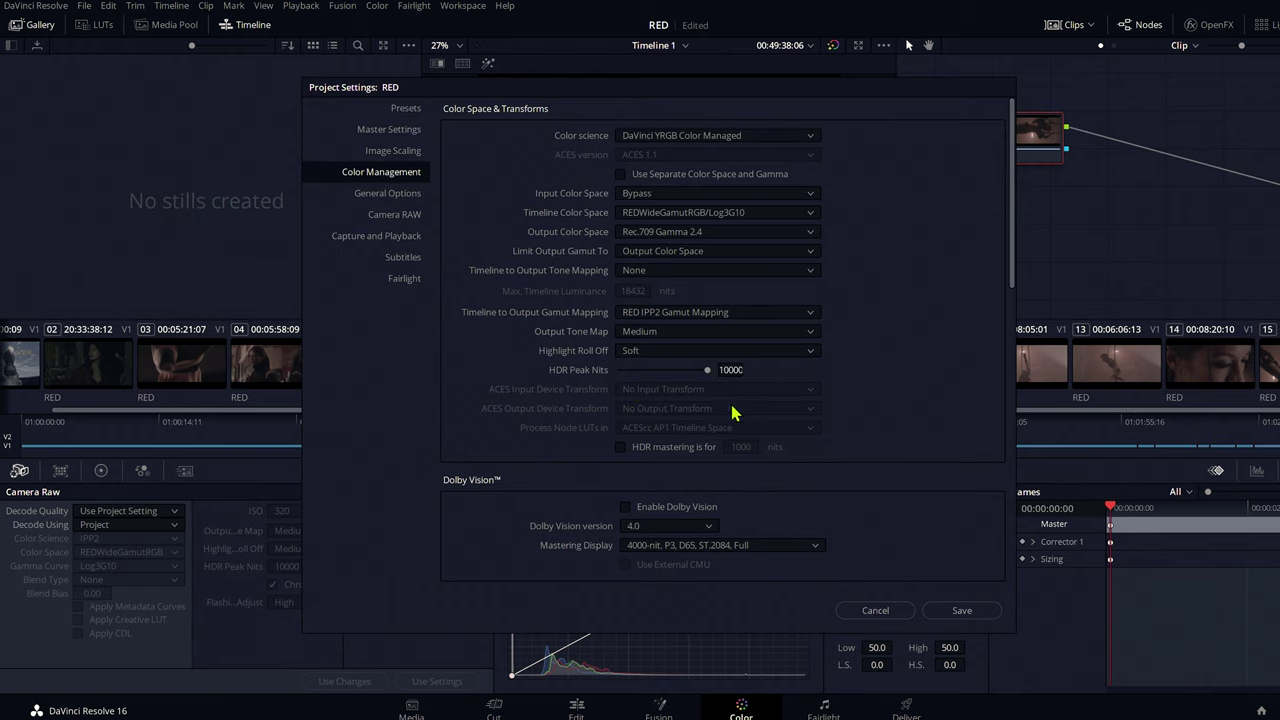
pyautogui.click(961, 610)
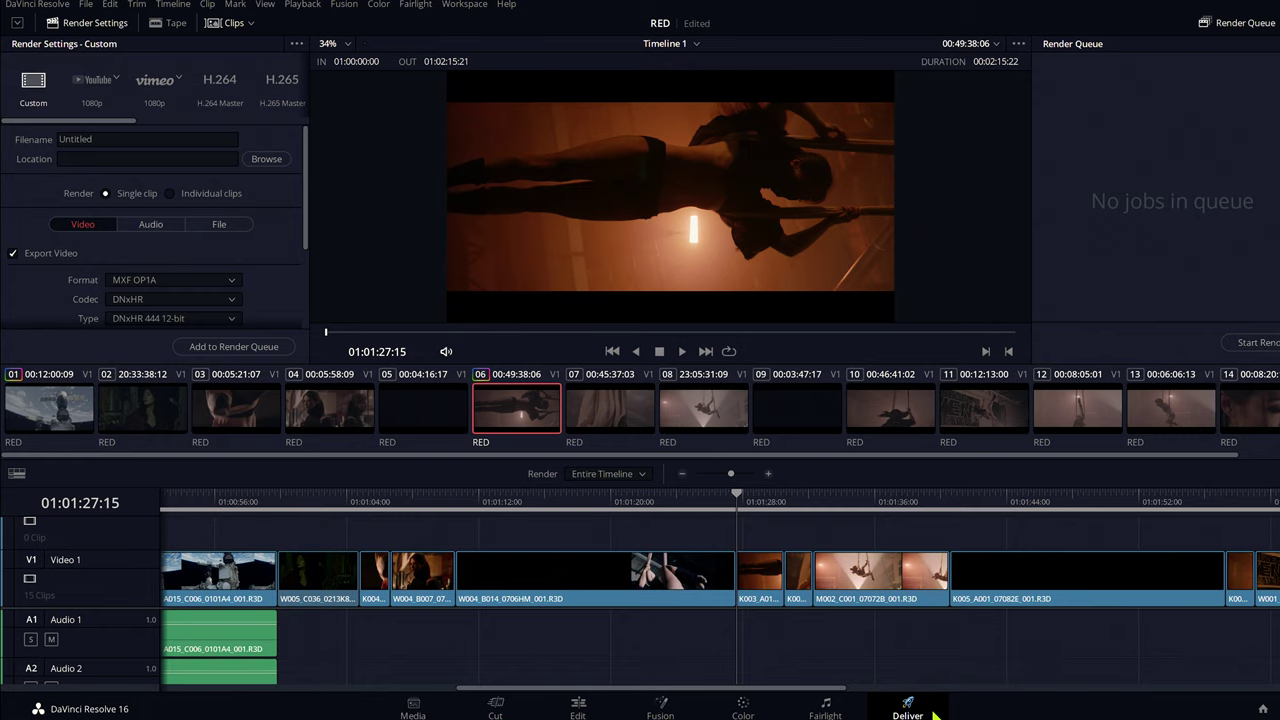
# In the advanced video render settings, enable Force debayer to highest quality
pyautogui.scroll(-2, 306, 231)
pyautogui.scroll(-3, 306, 231)
pyautogui.click(23, 303)
pyautogui.moveTo(306, 197); pyautogui.dragTo(308, 292)
pyautogui.scroll(-2, 308, 292)
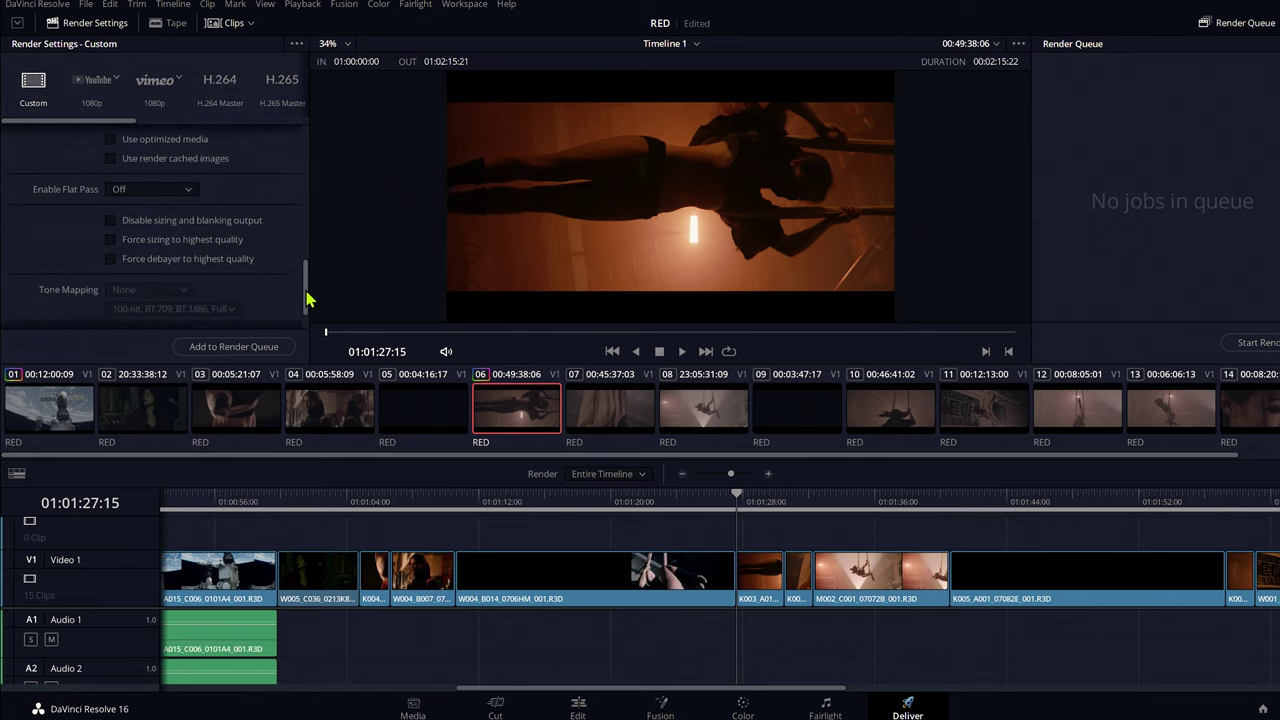
pyautogui.click(111, 257)
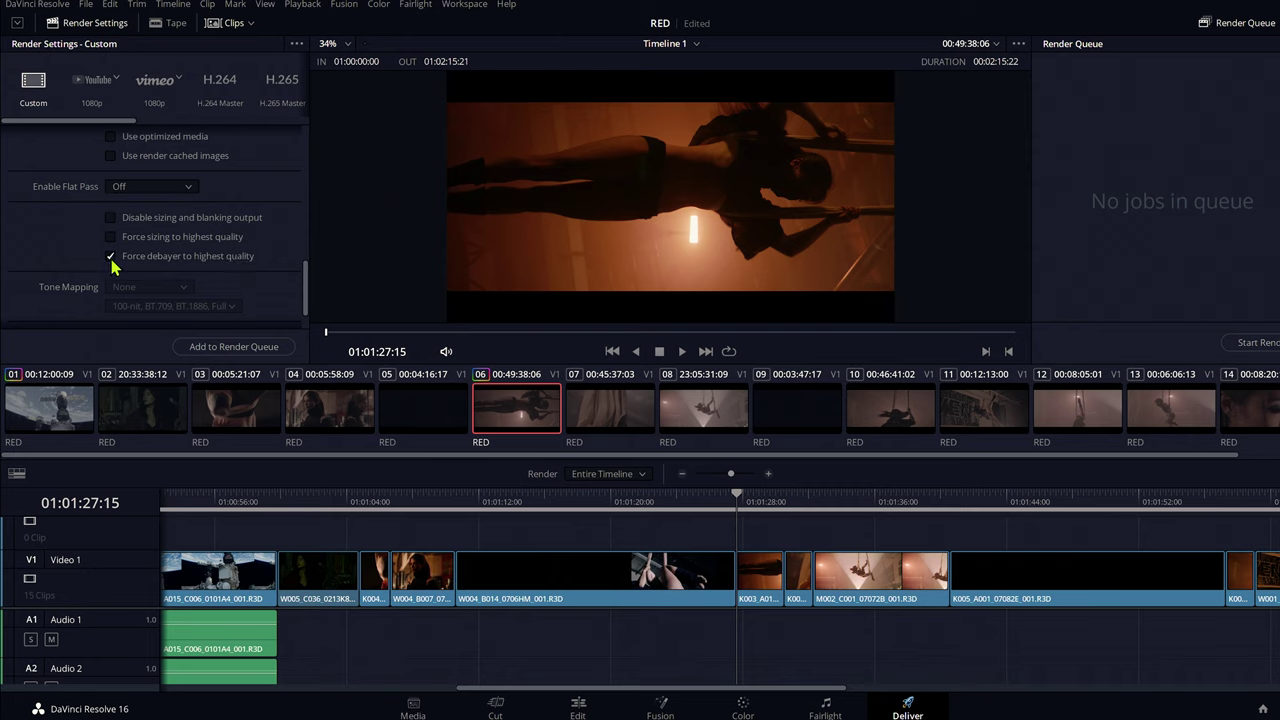